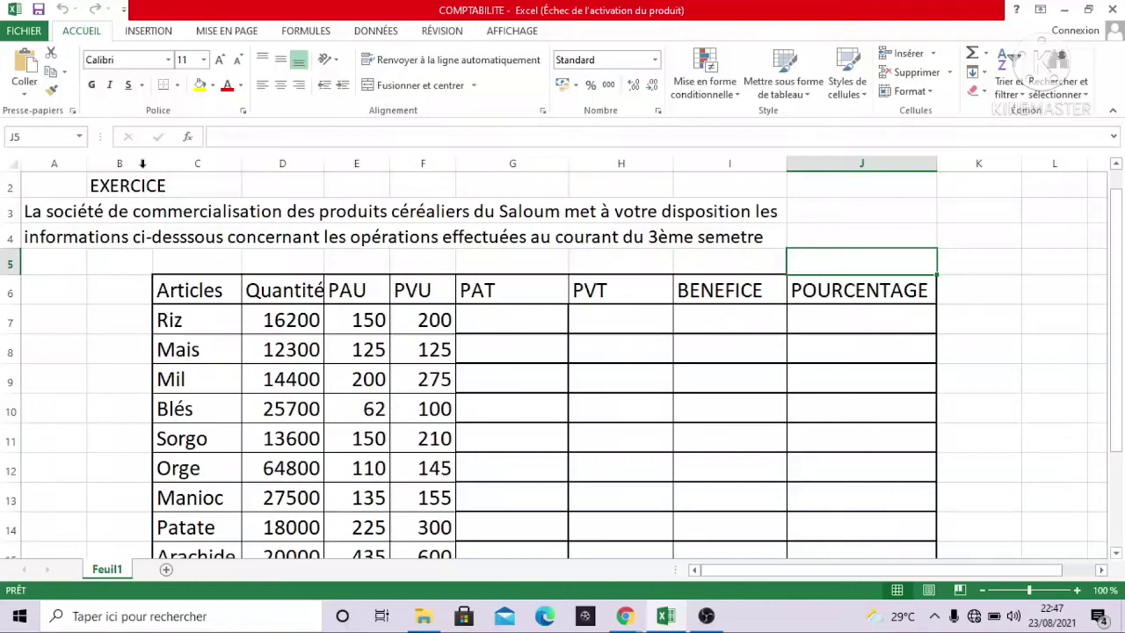
Step: Walk through the table's Articles, Quantité, PAU, PVU, PAT, PVT and BENEFICE columns
click(133, 186)
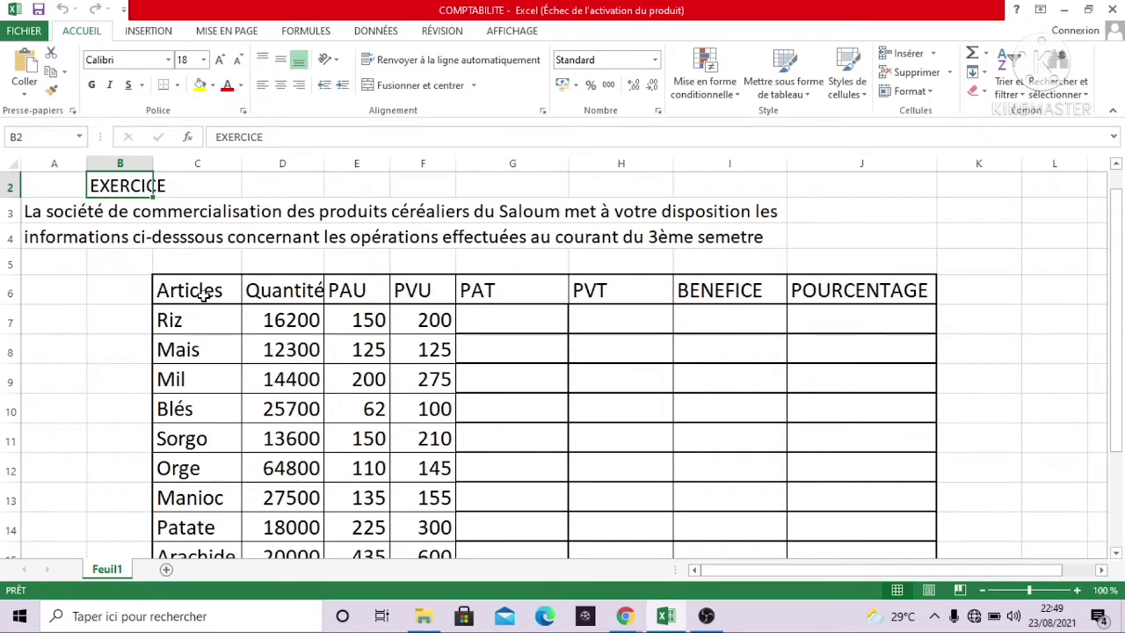
drag(203, 291, 166, 545)
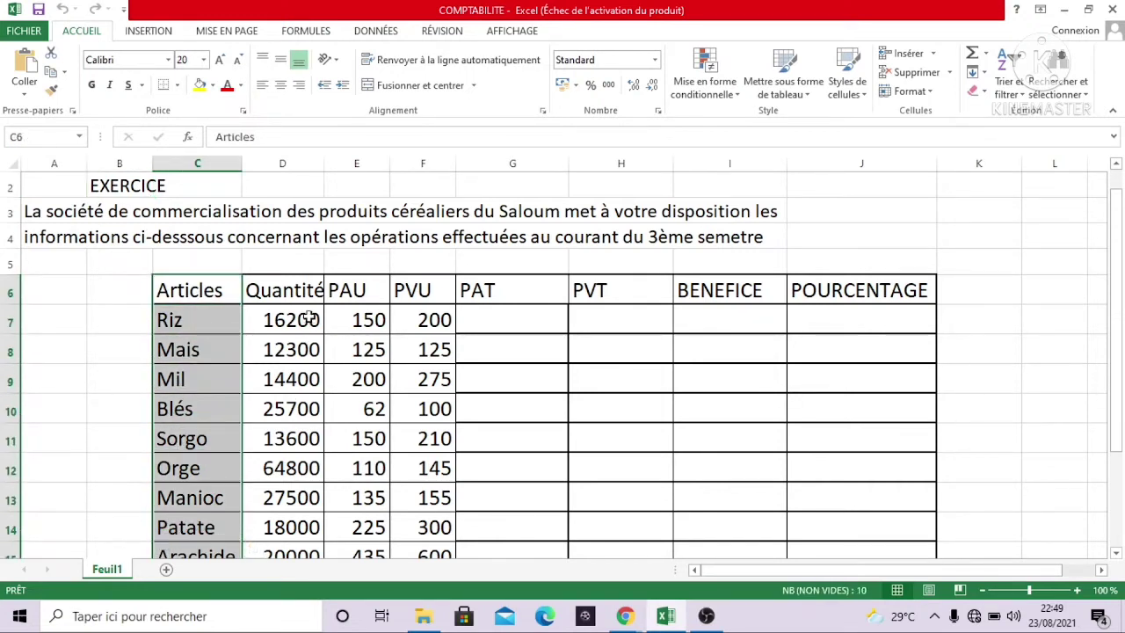
mouse_move(309, 296)
mouse_down()
mouse_move(281, 471)
mouse_move(286, 552)
mouse_up()
click(286, 552)
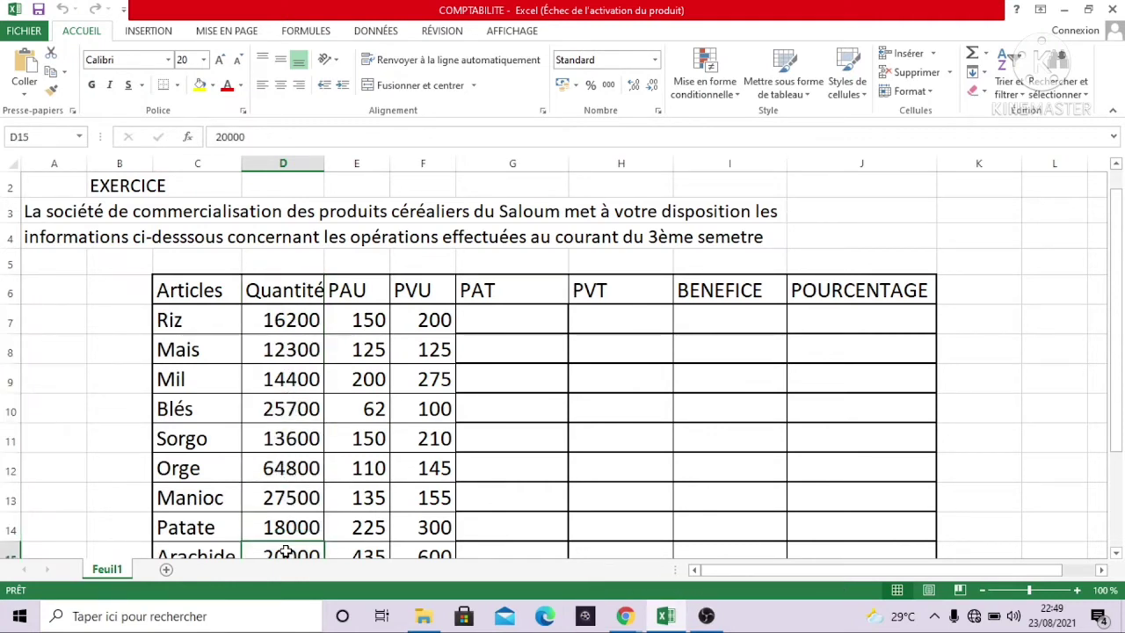
drag(382, 294, 358, 552)
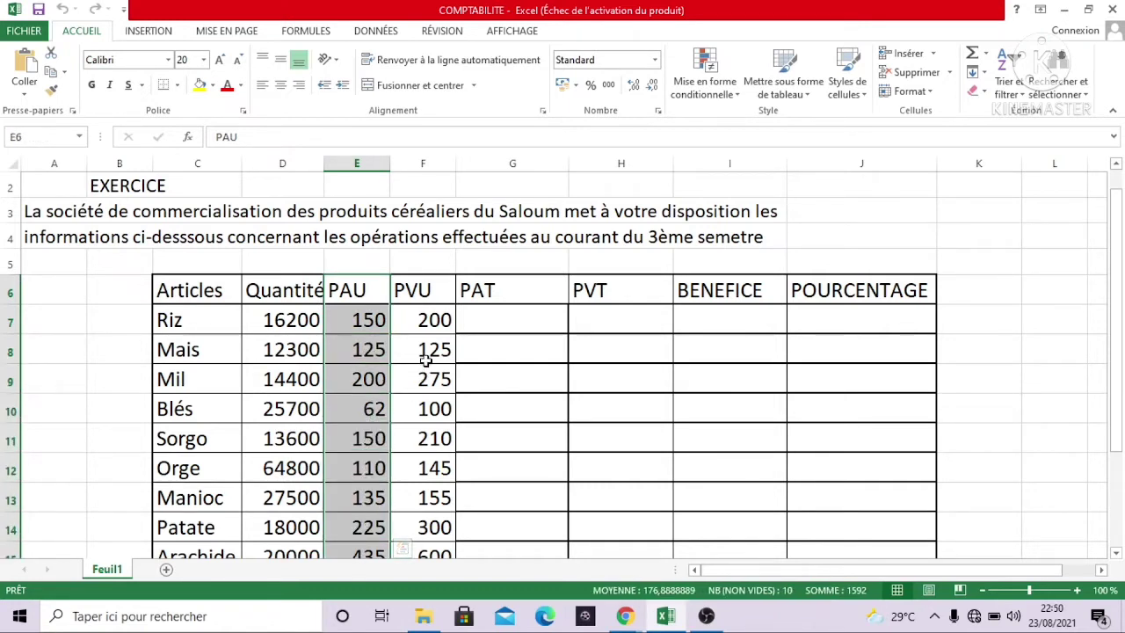
click(423, 324)
mouse_move(424, 325)
mouse_down()
mouse_move(415, 550)
mouse_move(430, 497)
mouse_up()
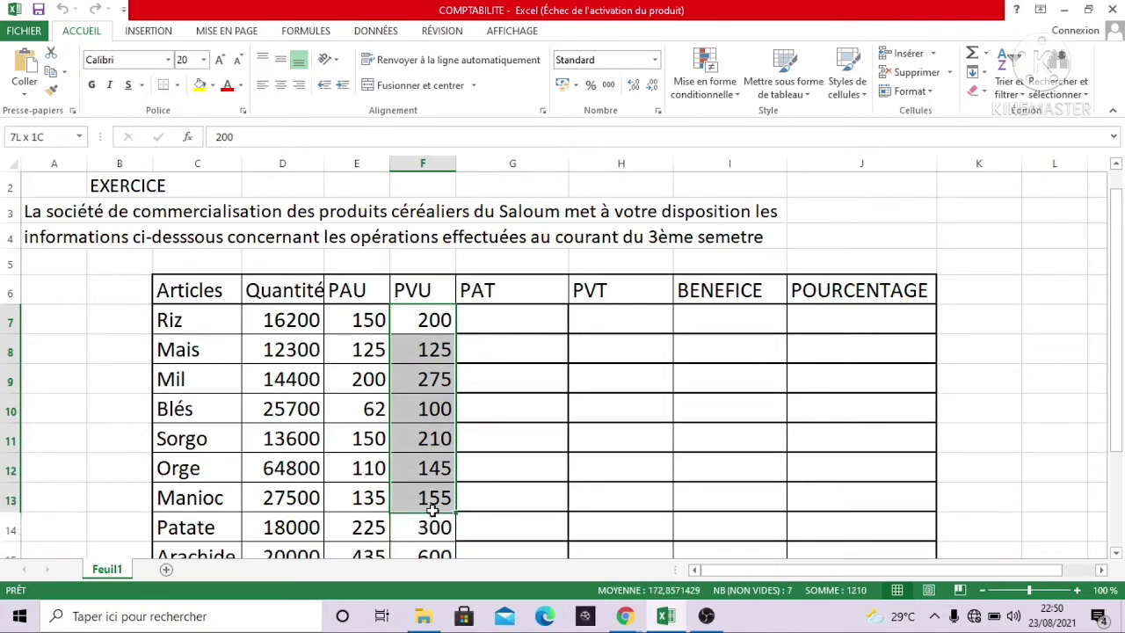
click(489, 326)
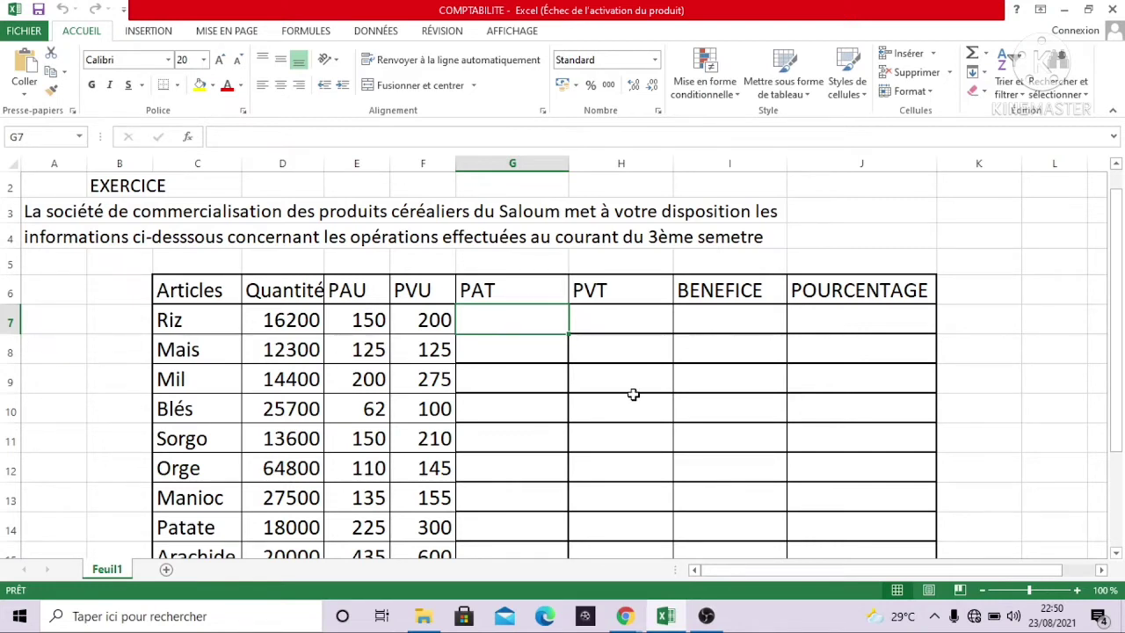
click(588, 326)
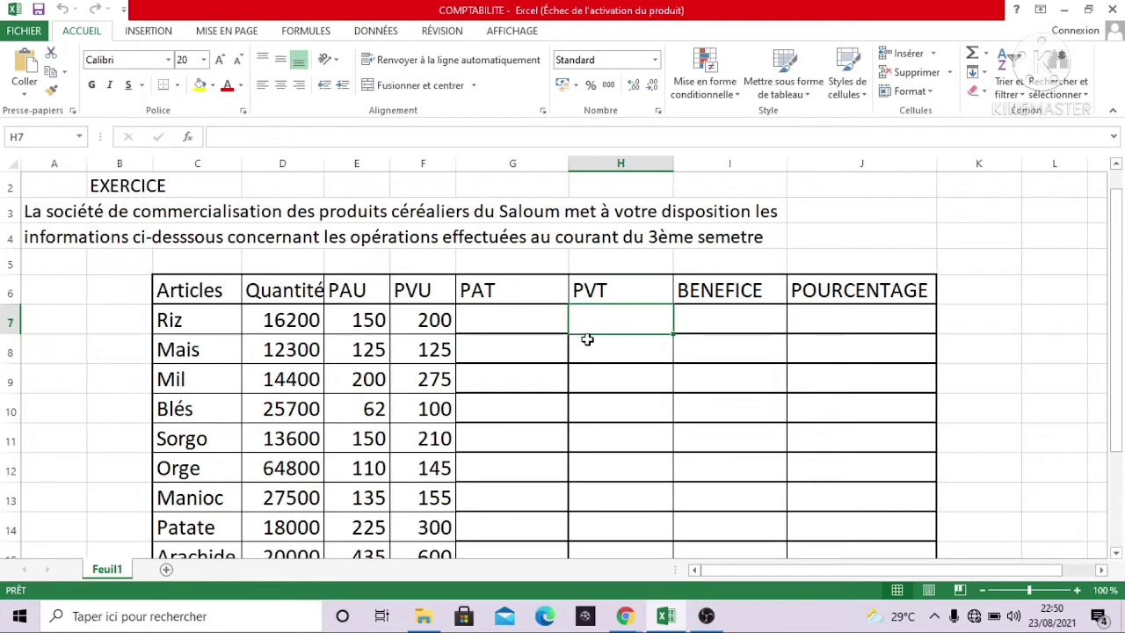
drag(719, 323, 704, 430)
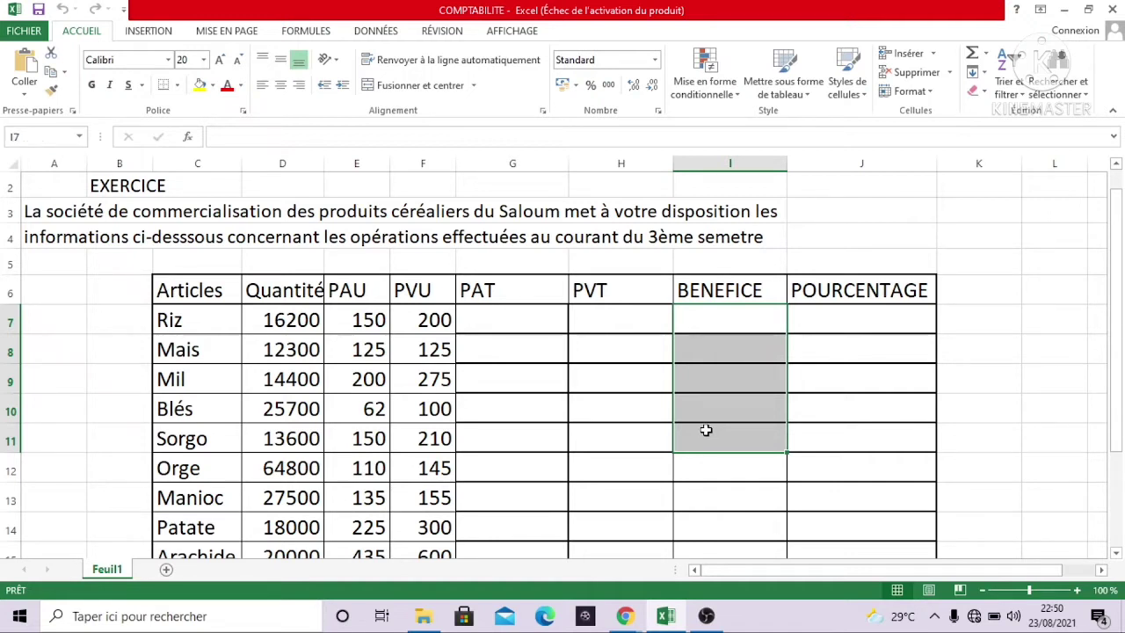
click(704, 430)
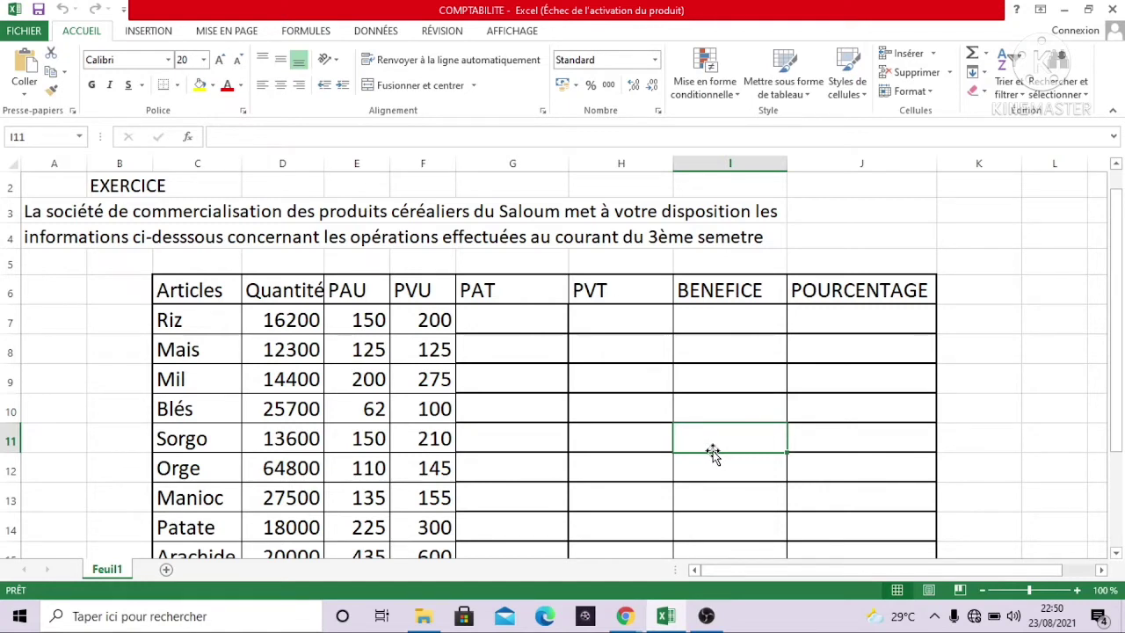
Step: Apply percentage format to the POURCENTAGE cells from Riz to Manioc with Ctrl+Shift+%
drag(803, 322, 826, 516)
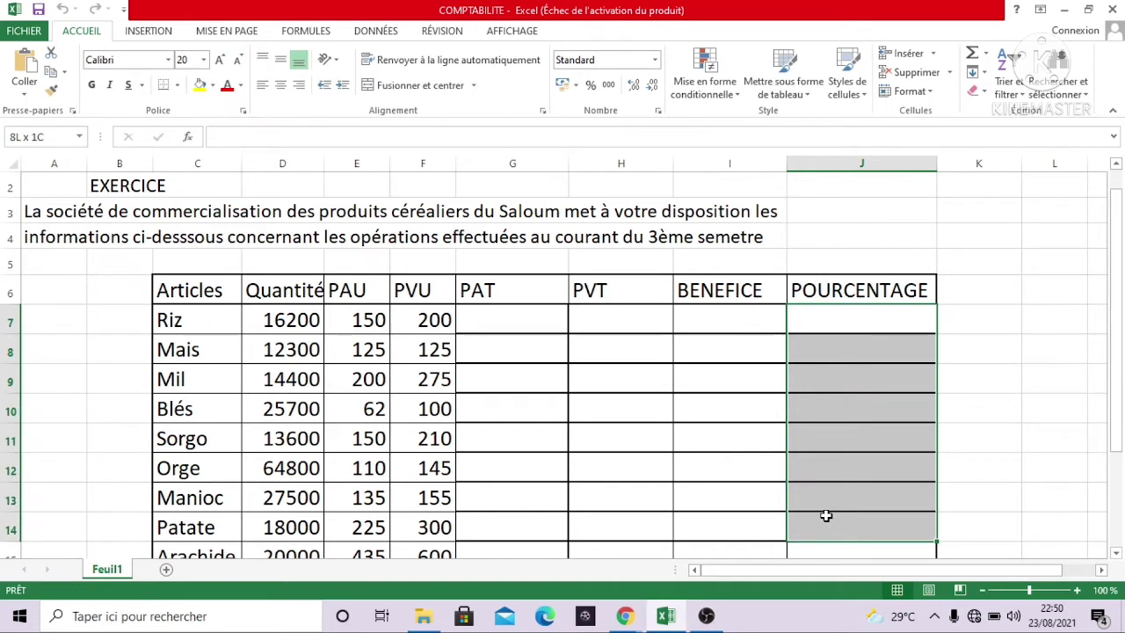
drag(826, 516, 824, 512)
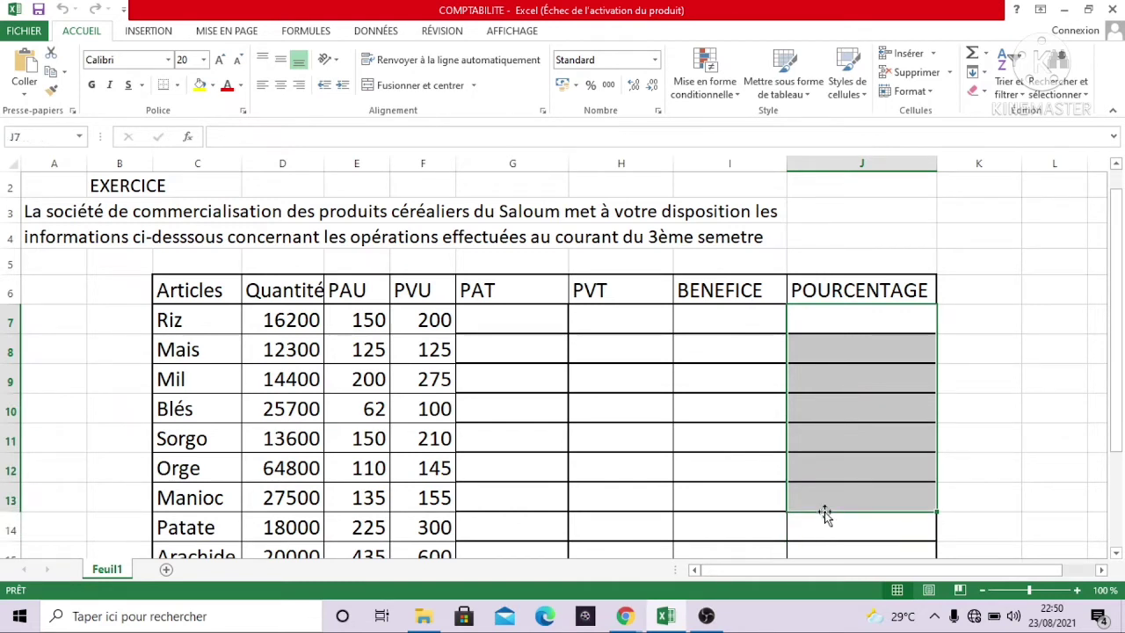
key(ctrl+shift+5)
click(515, 324)
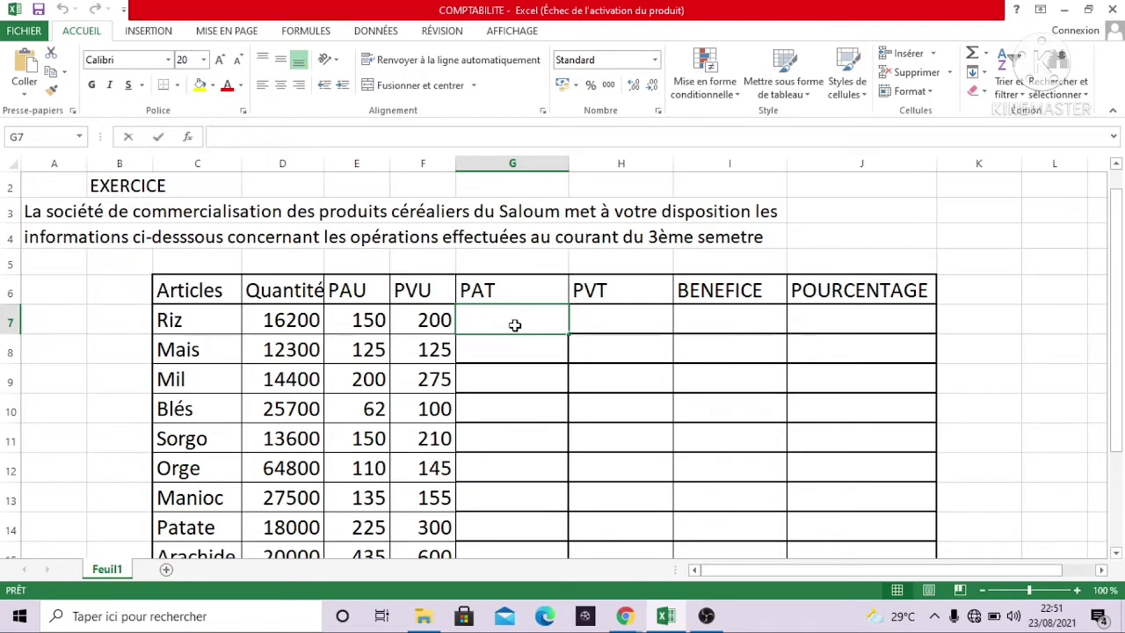
Step: Enter =D7*E7 in Riz's PAT cell and fill it down to Fonio
text(=)
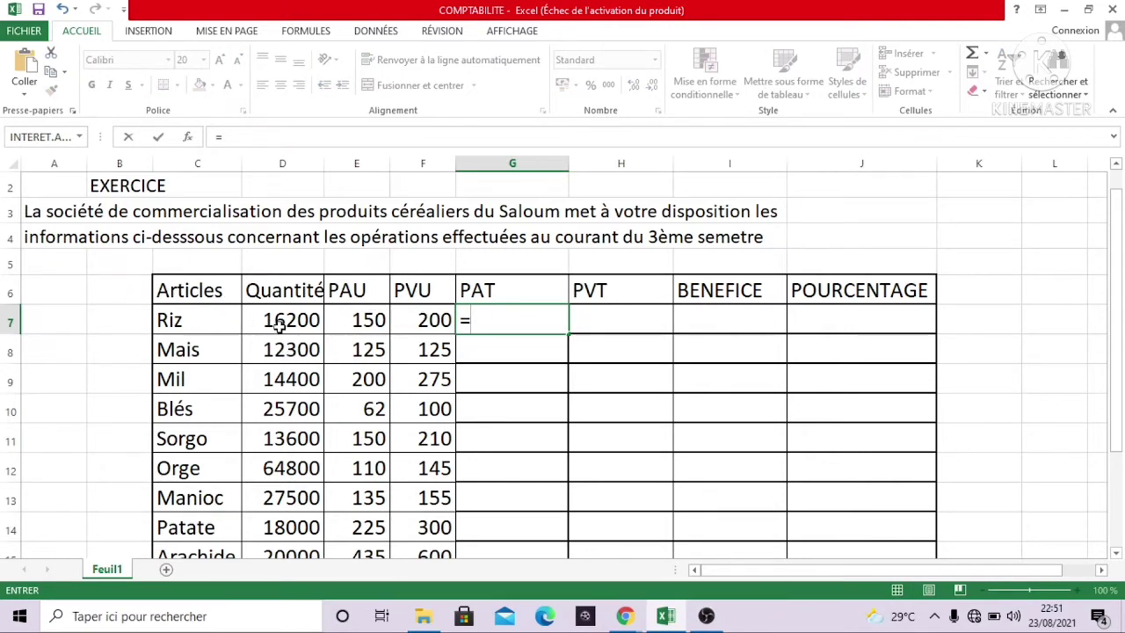
click(280, 324)
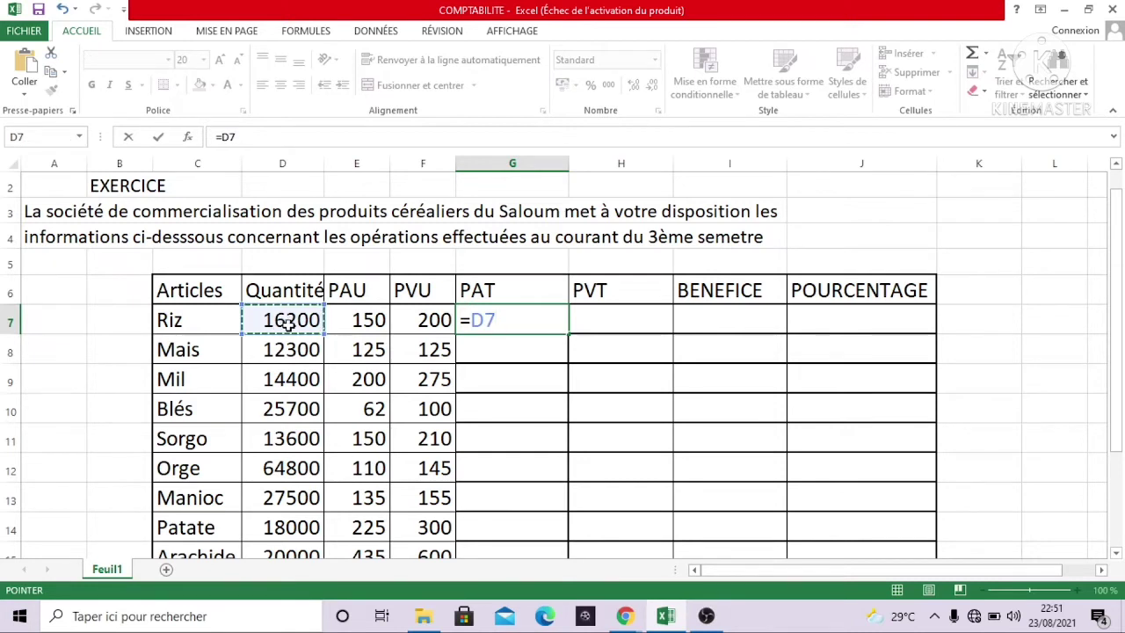
text(*)
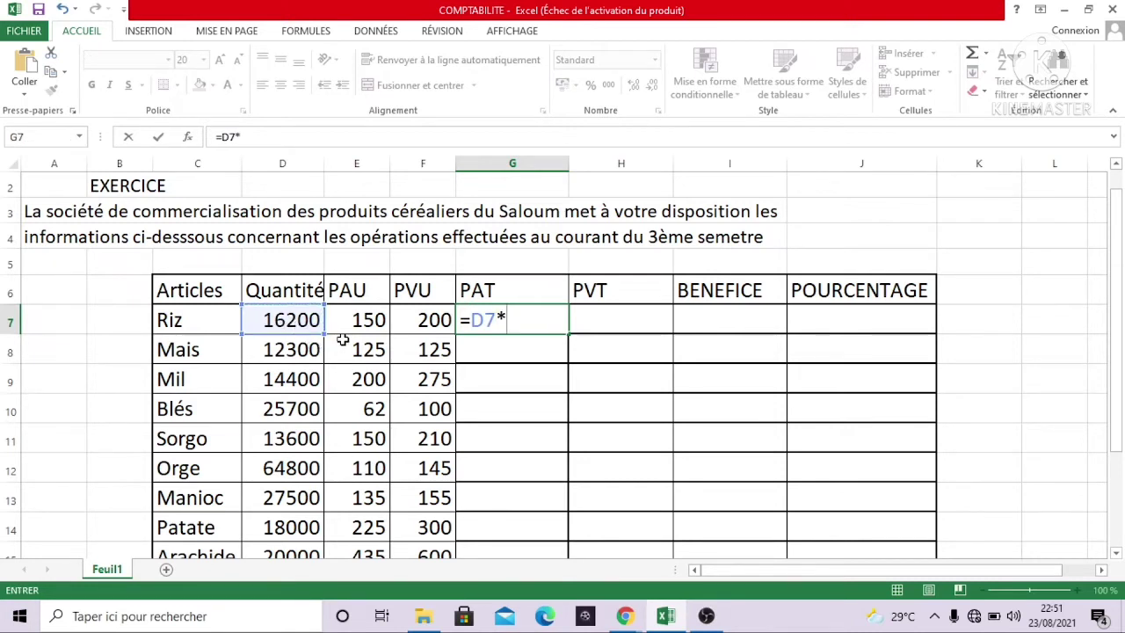
click(363, 321)
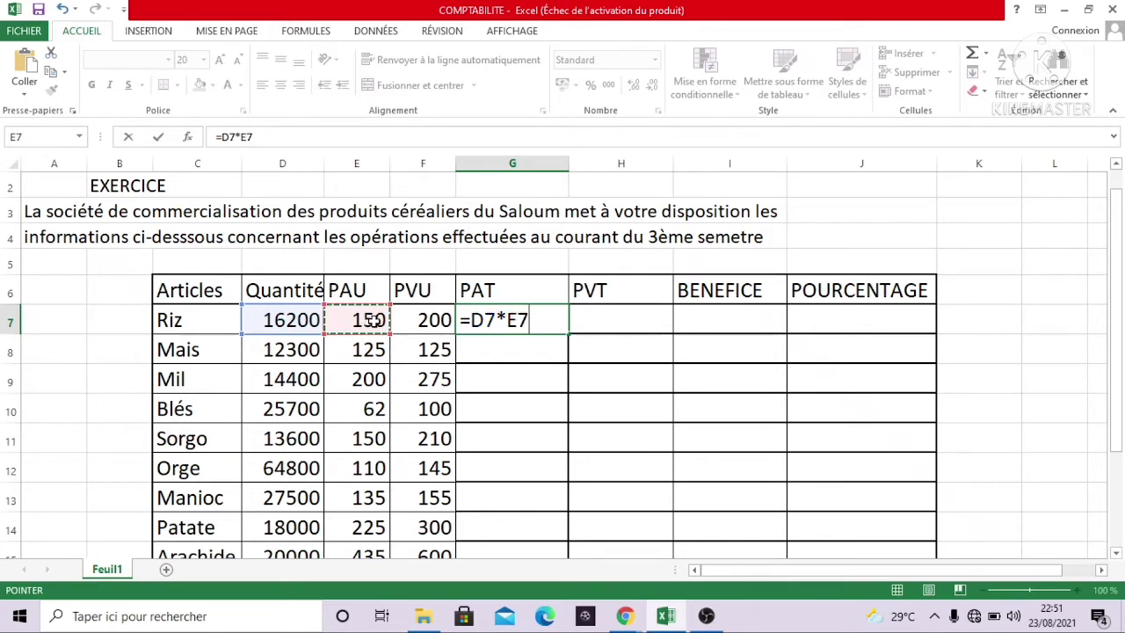
key(Return)
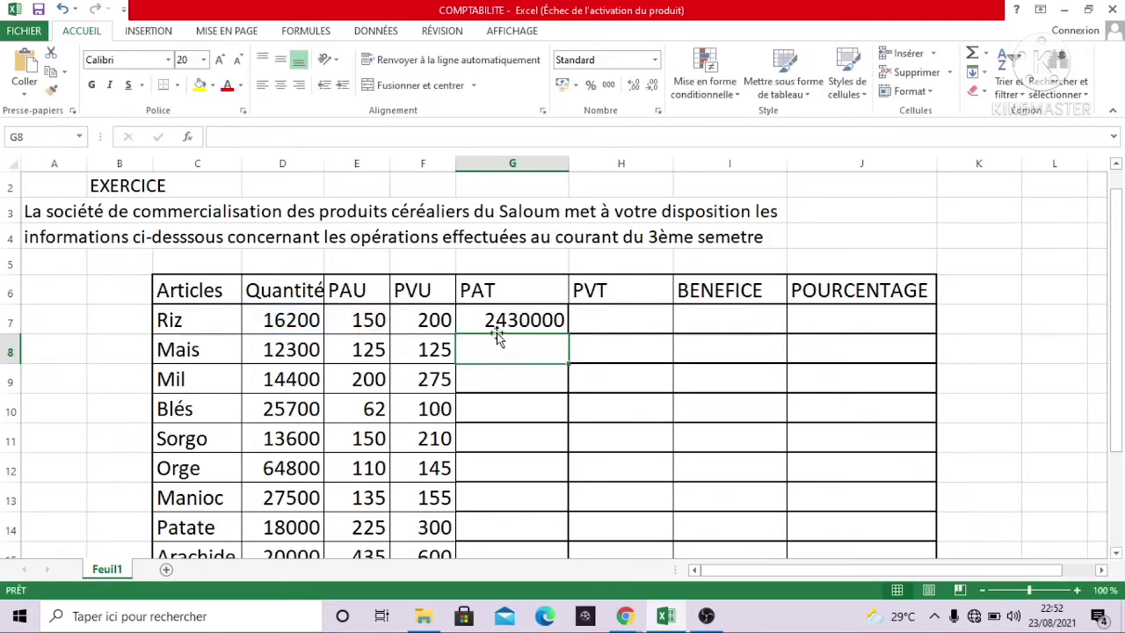
click(495, 329)
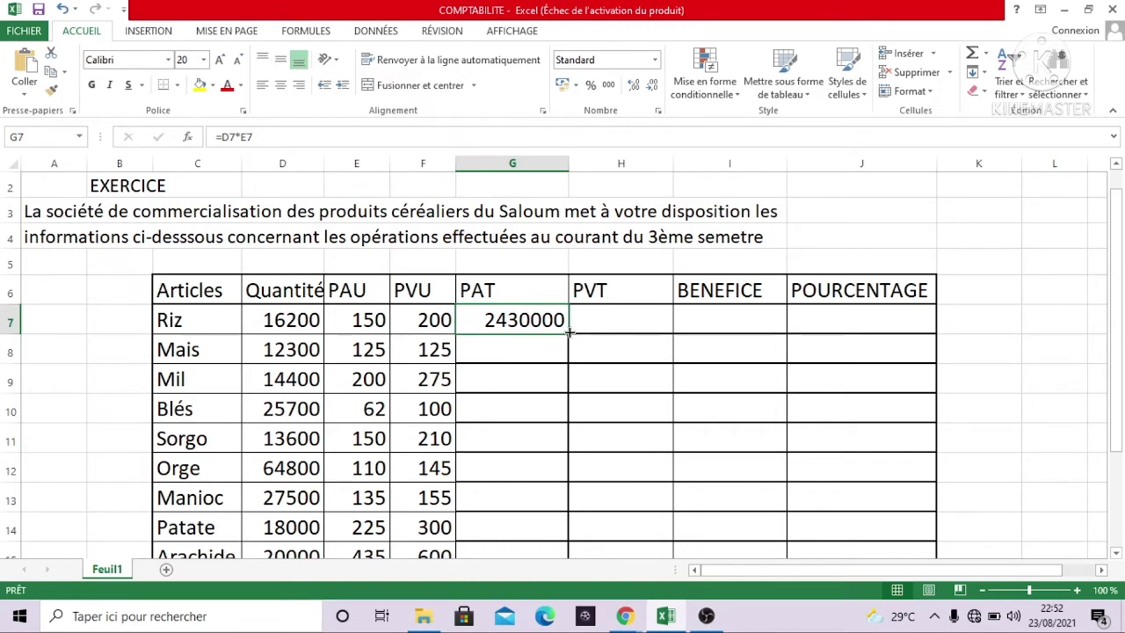
mouse_move(569, 331)
mouse_down()
mouse_move(579, 566)
mouse_move(563, 489)
mouse_up()
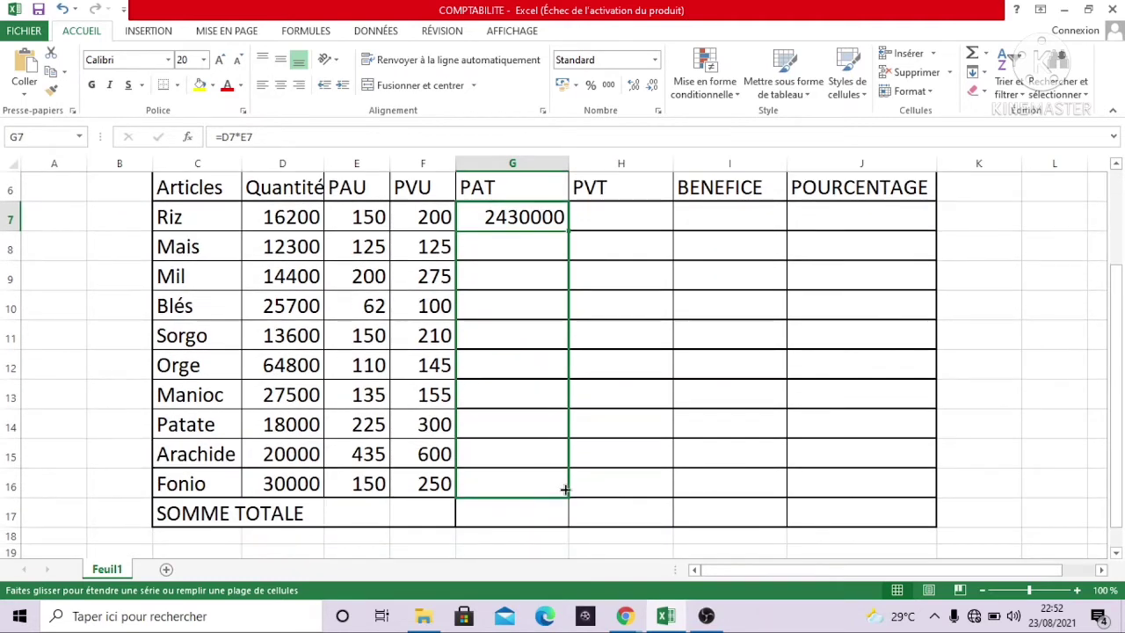
drag(565, 490, 565, 491)
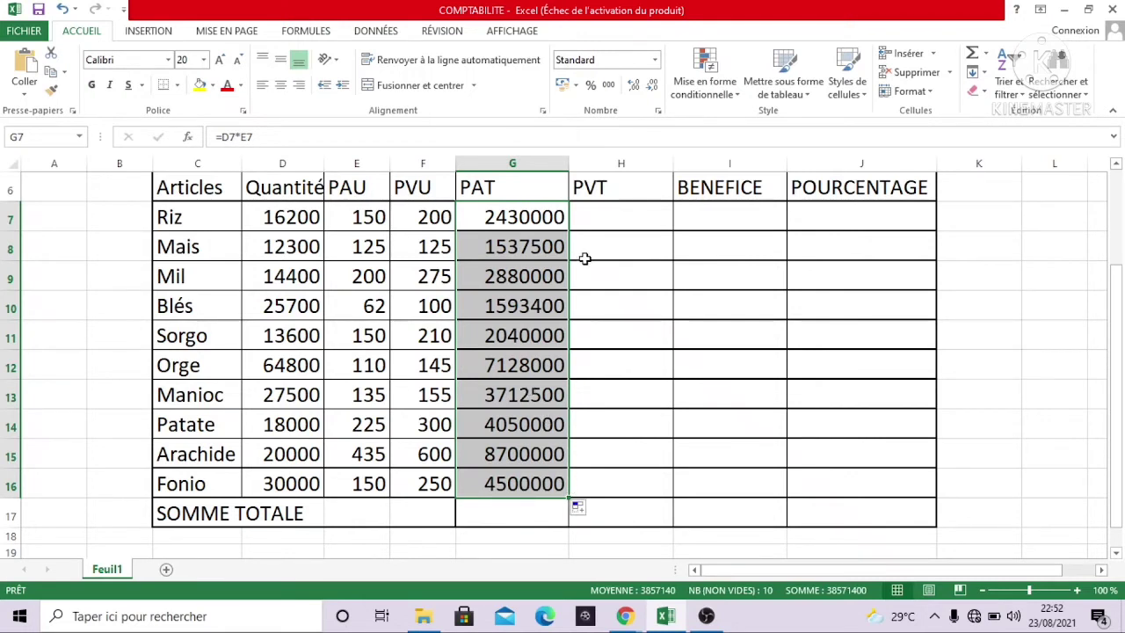
click(590, 218)
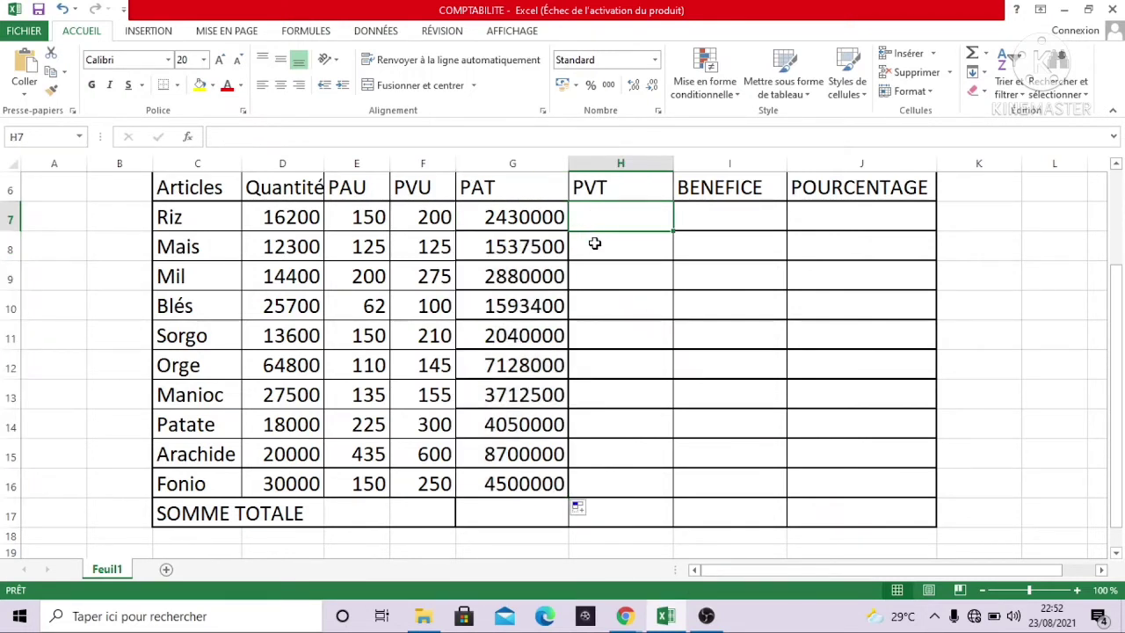
Step: AutoSum the PAT column into G17 as =SOMME(G7:G16), giving 38571400
click(542, 337)
click(525, 518)
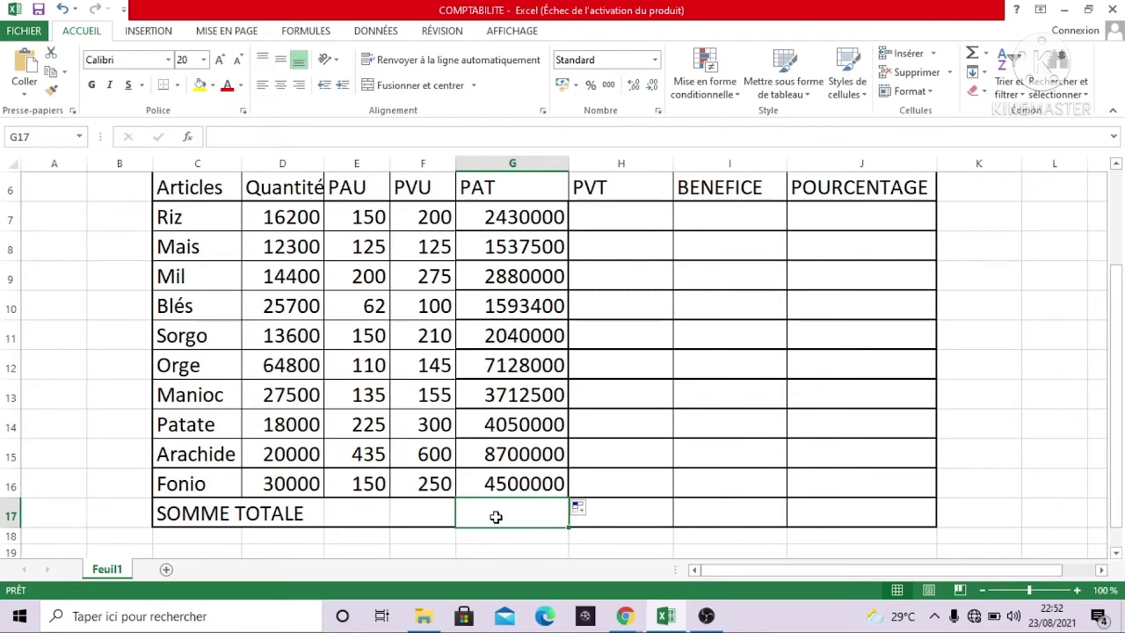
text(=)
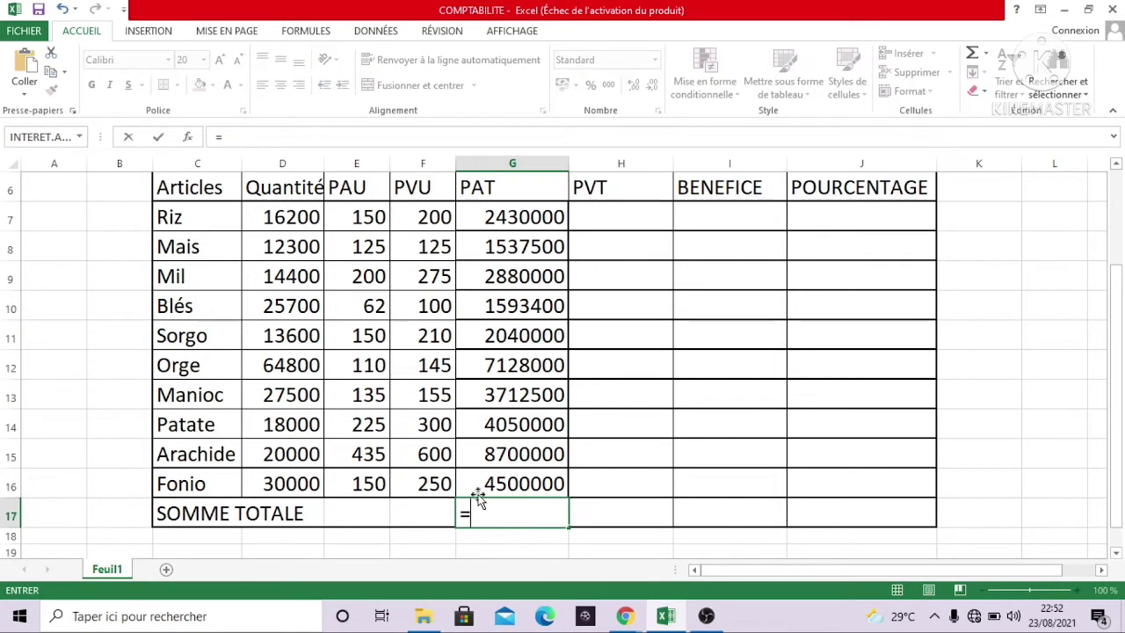
click(985, 53)
click(984, 80)
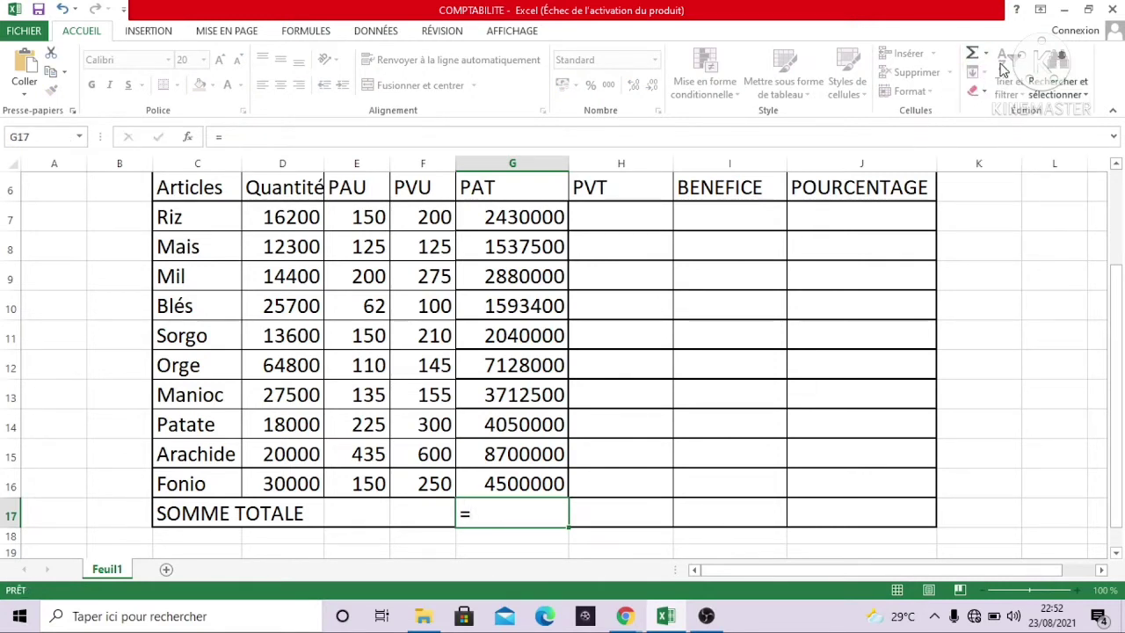
click(985, 54)
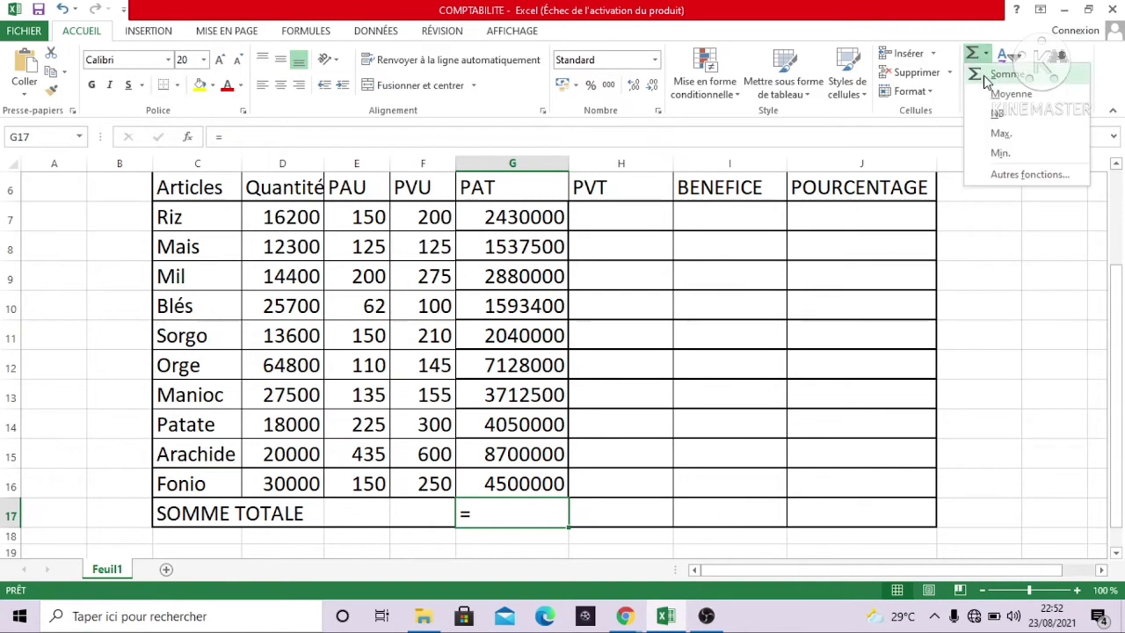
click(989, 76)
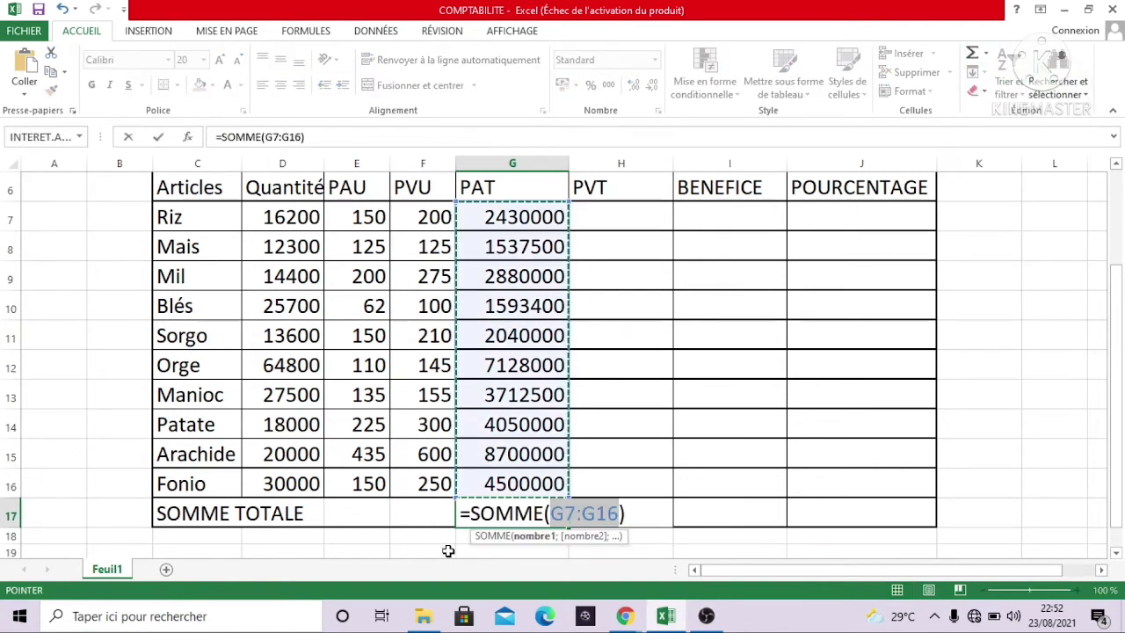
key(Return)
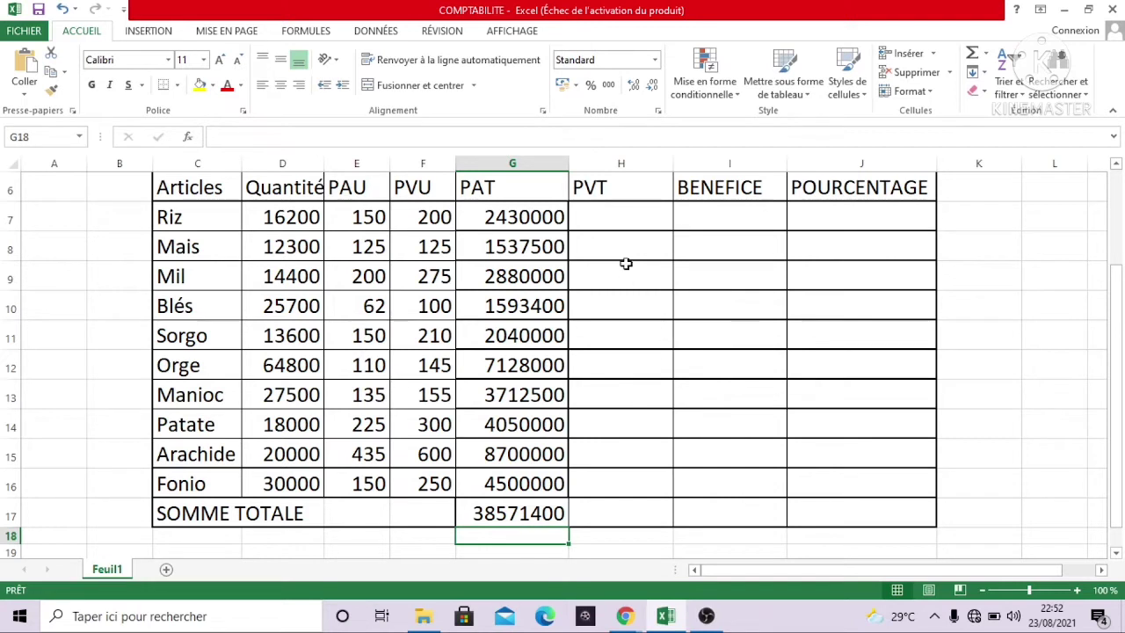
Step: Enter =D7*F7 in Riz's PVT cell and fill it down to Fonio (3240000 to 7500000)
click(650, 220)
double_click(634, 227)
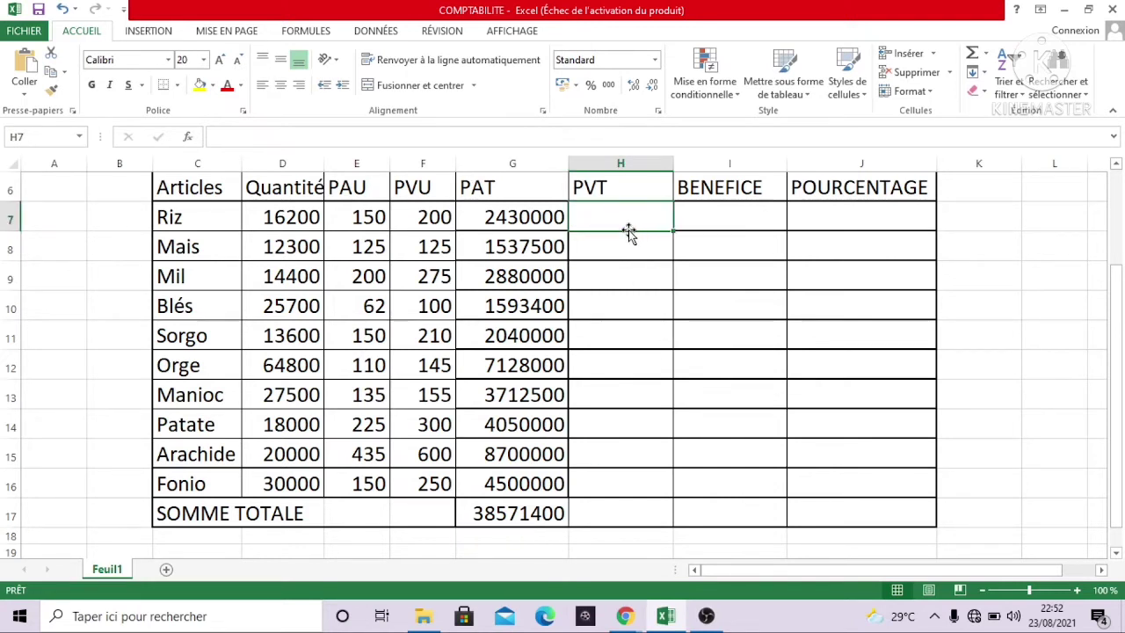
text(=)
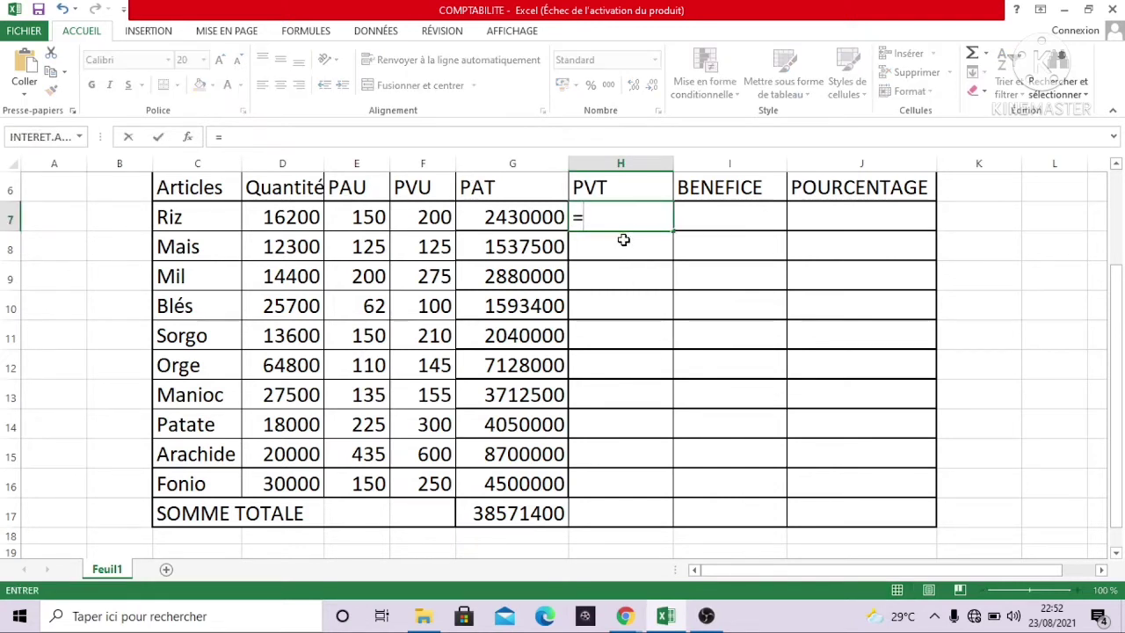
click(275, 220)
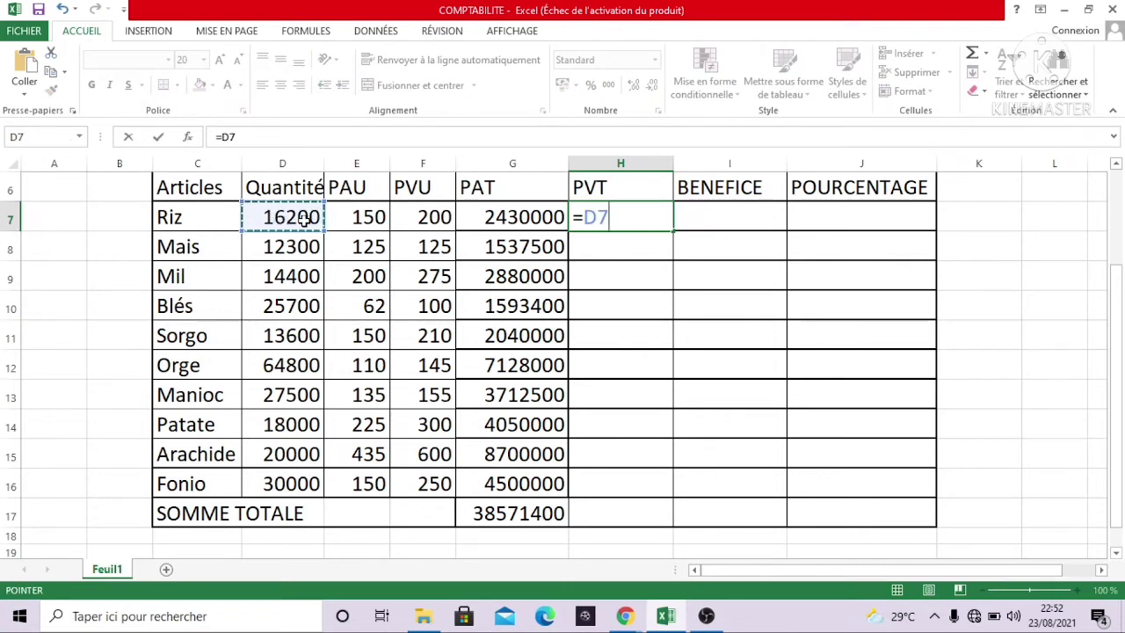
text(*)
click(402, 221)
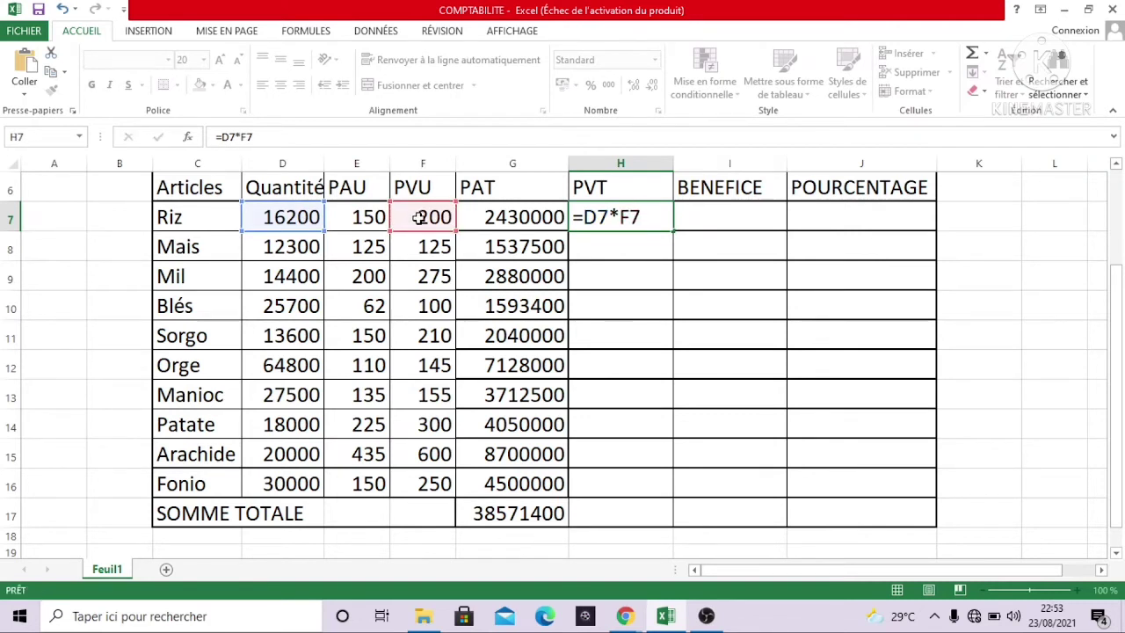
key(Return)
click(620, 217)
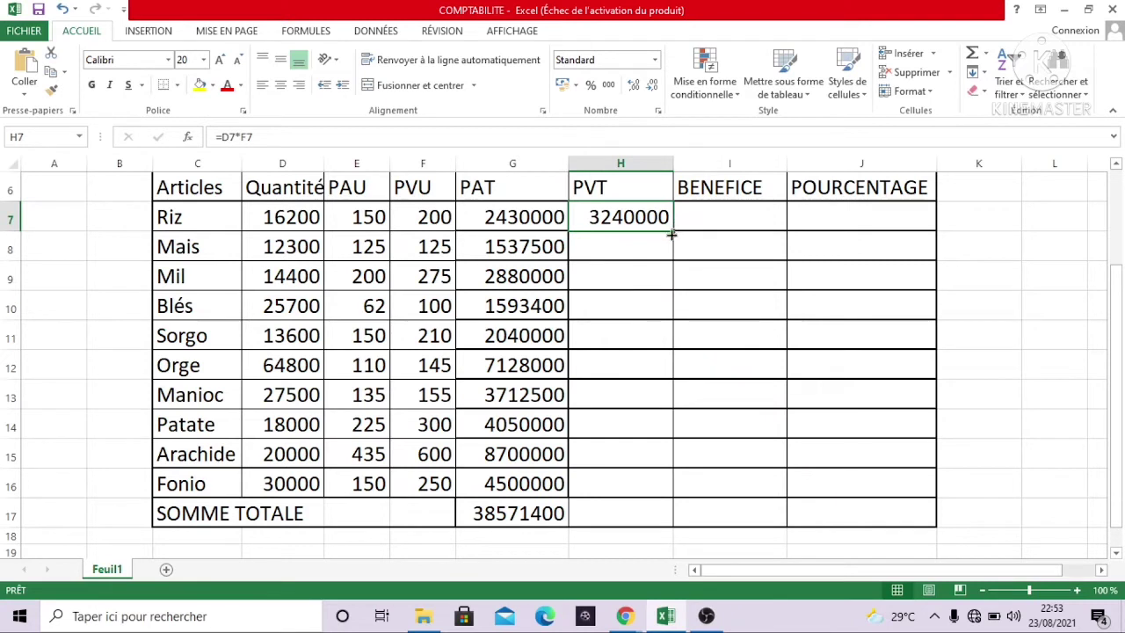
drag(670, 230, 677, 486)
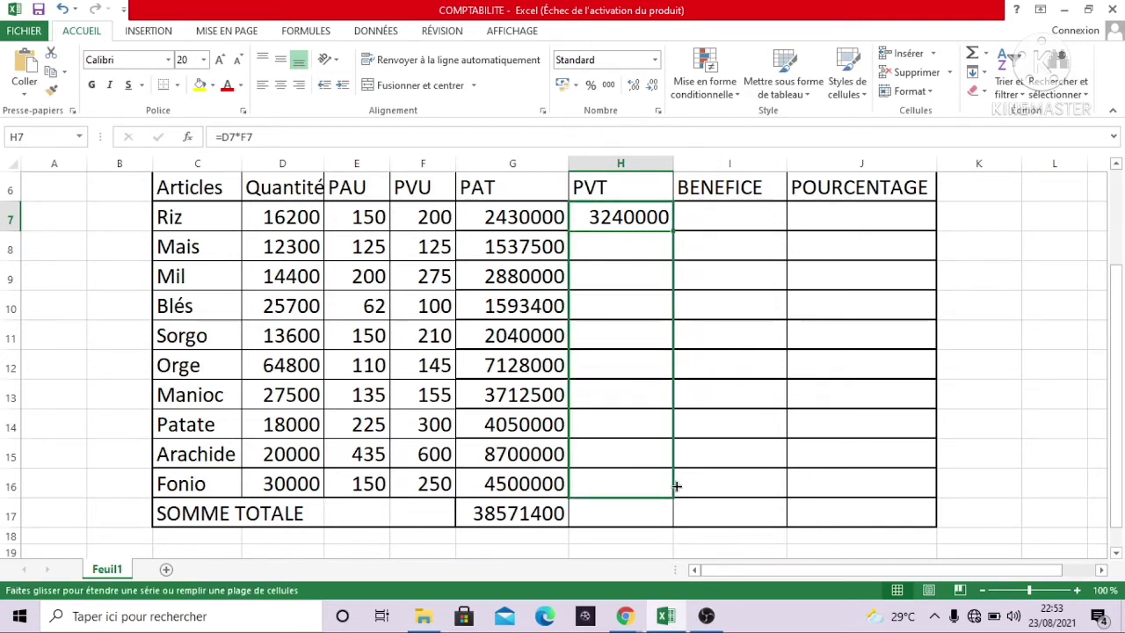
drag(676, 482, 670, 486)
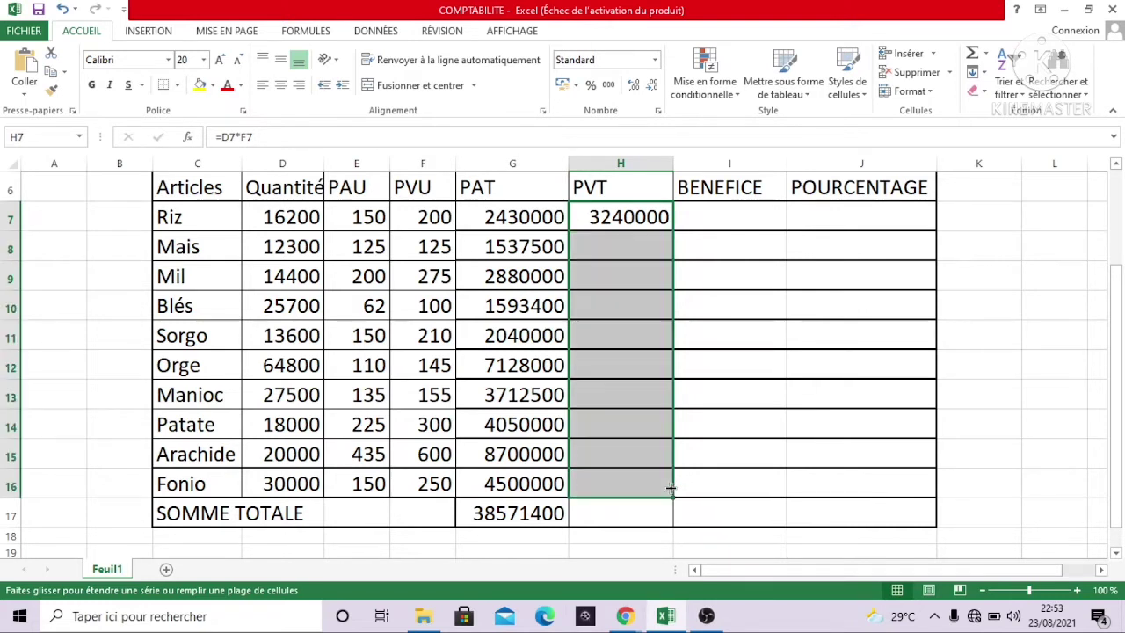
click(586, 515)
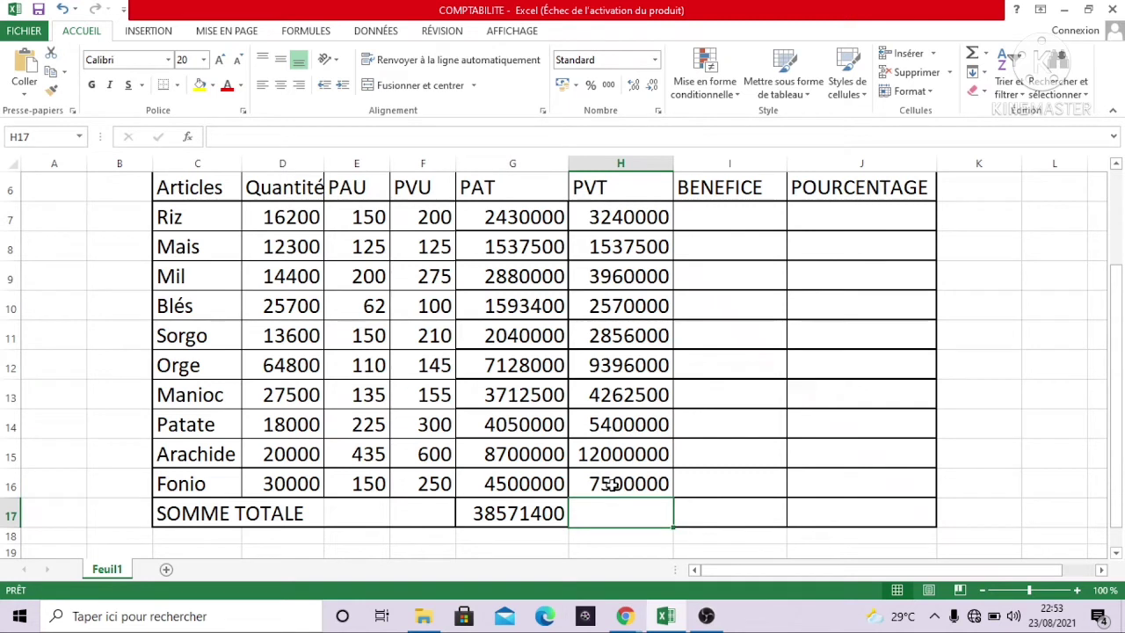
Step: AutoSum the PVT column into H17 as =SOMME(H7:H16), showing 52722000
text(=)
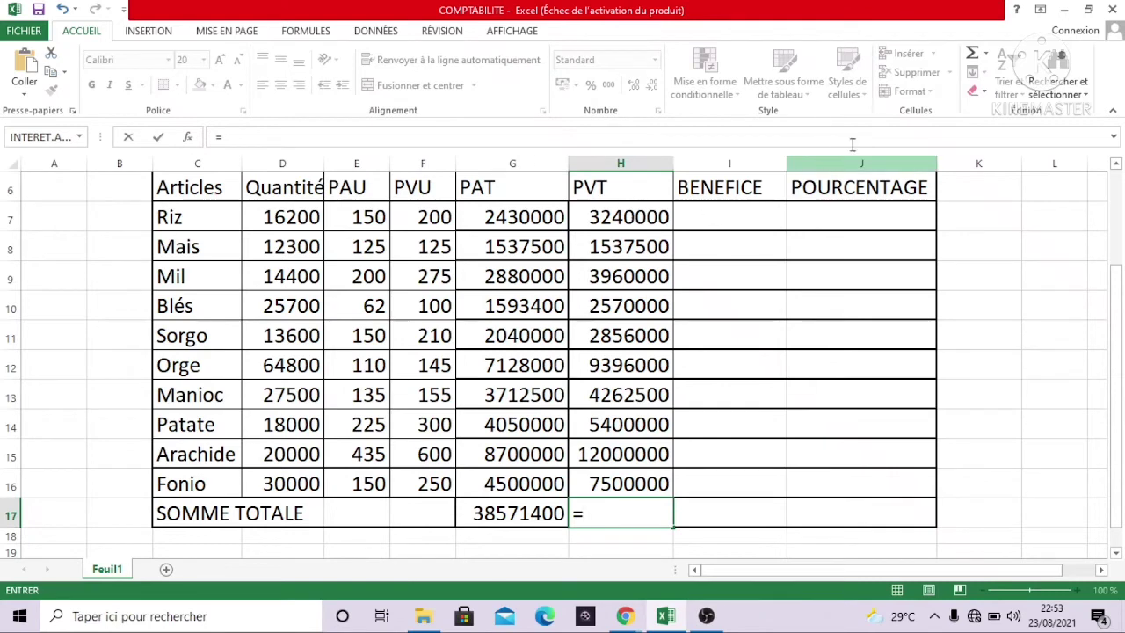
click(987, 54)
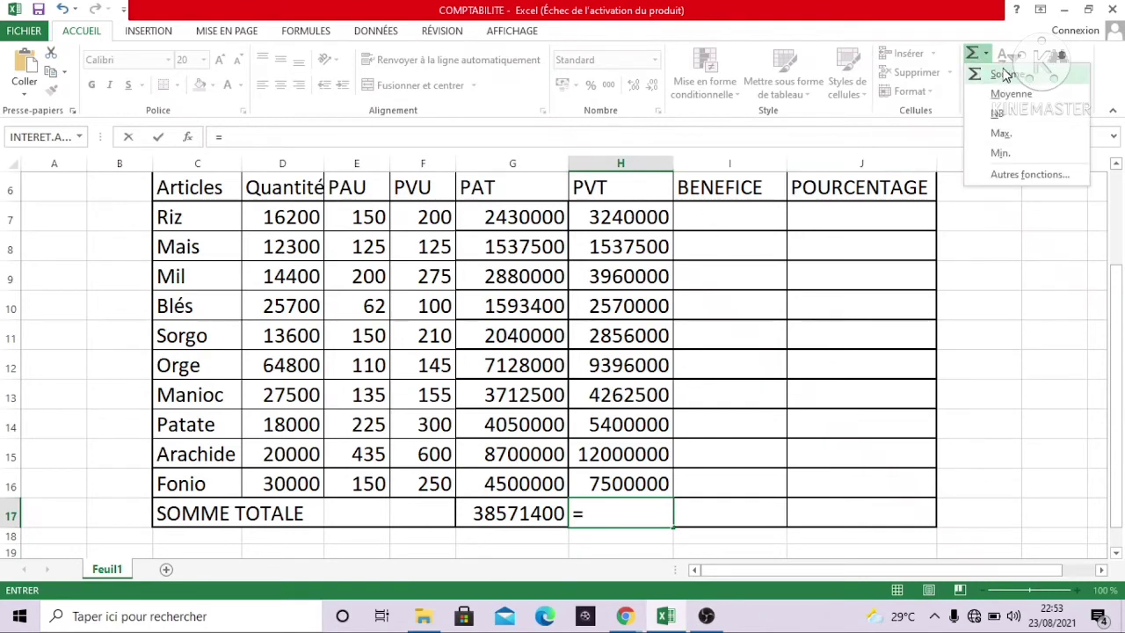
key(Escape)
click(987, 55)
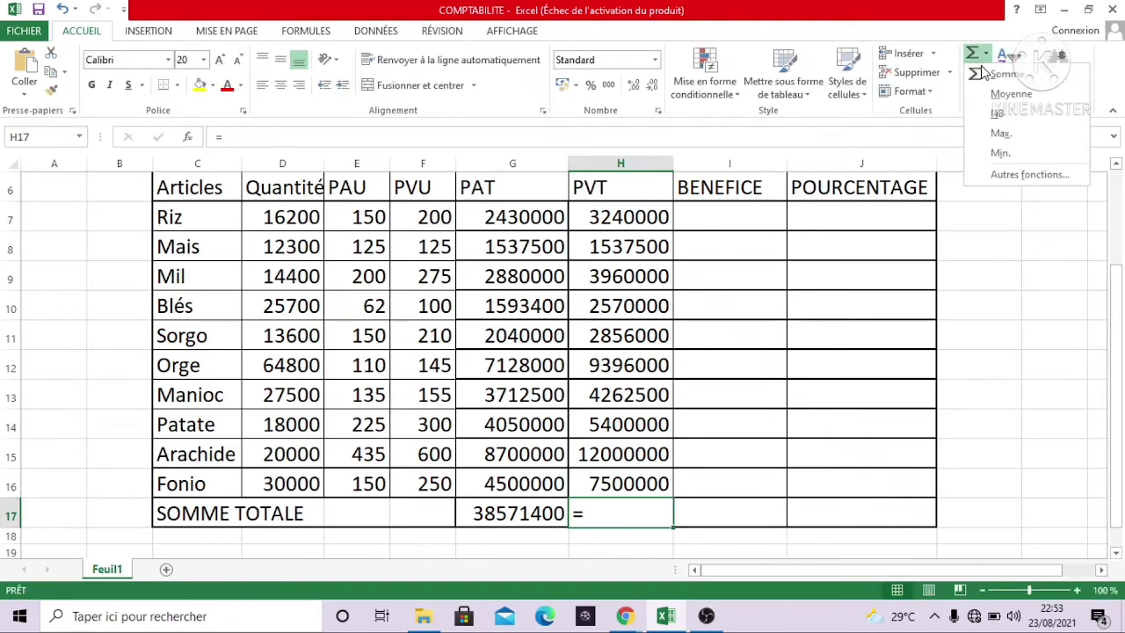
click(1002, 71)
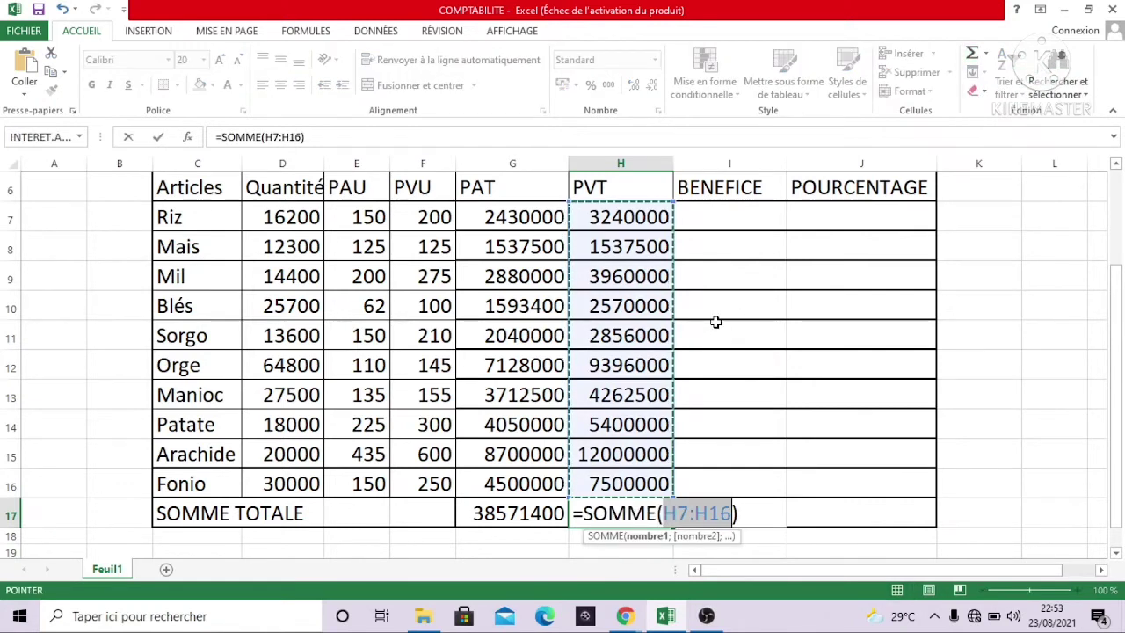
key(ctrl+Return)
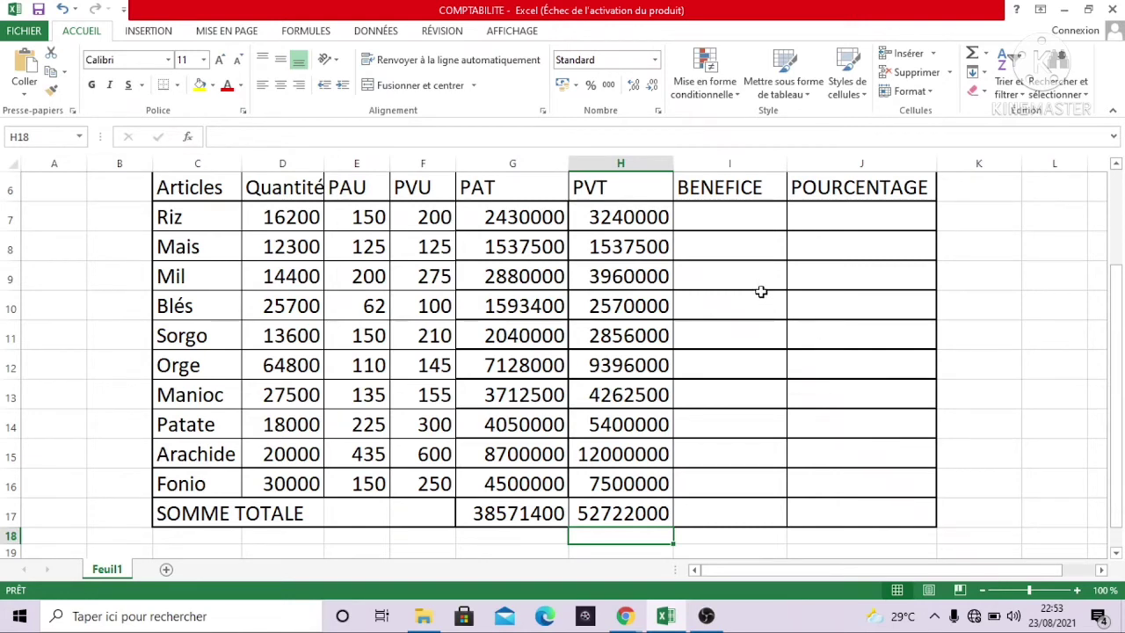
Step: Enter =H7-G7 in Riz's BENEFICE cell, correcting a wrong reference, giving 810000
click(750, 219)
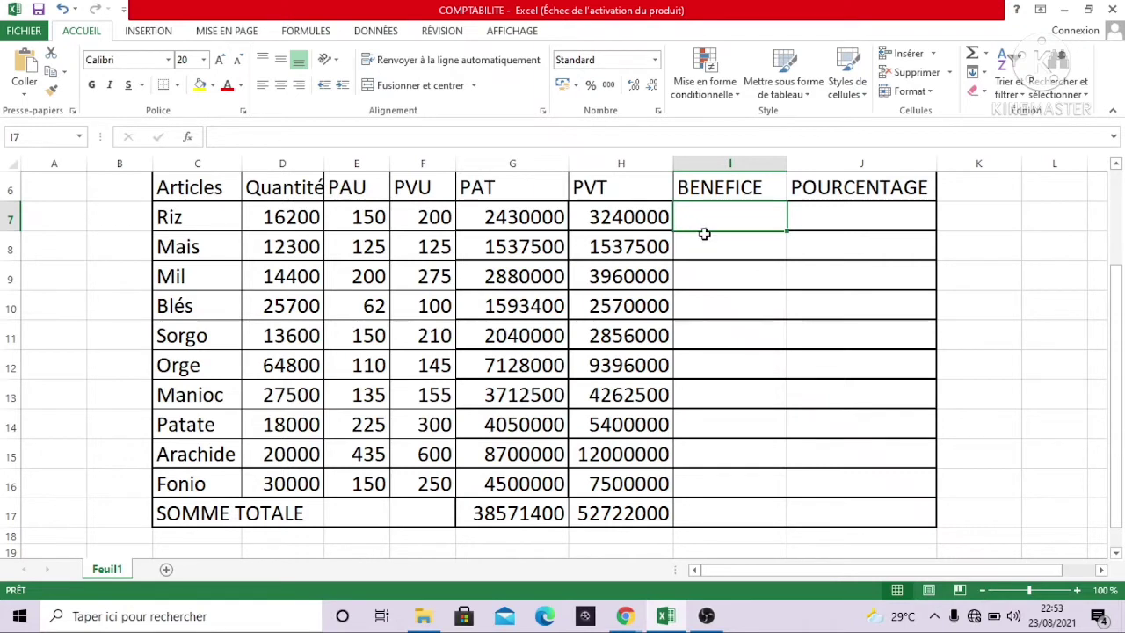
text(=)
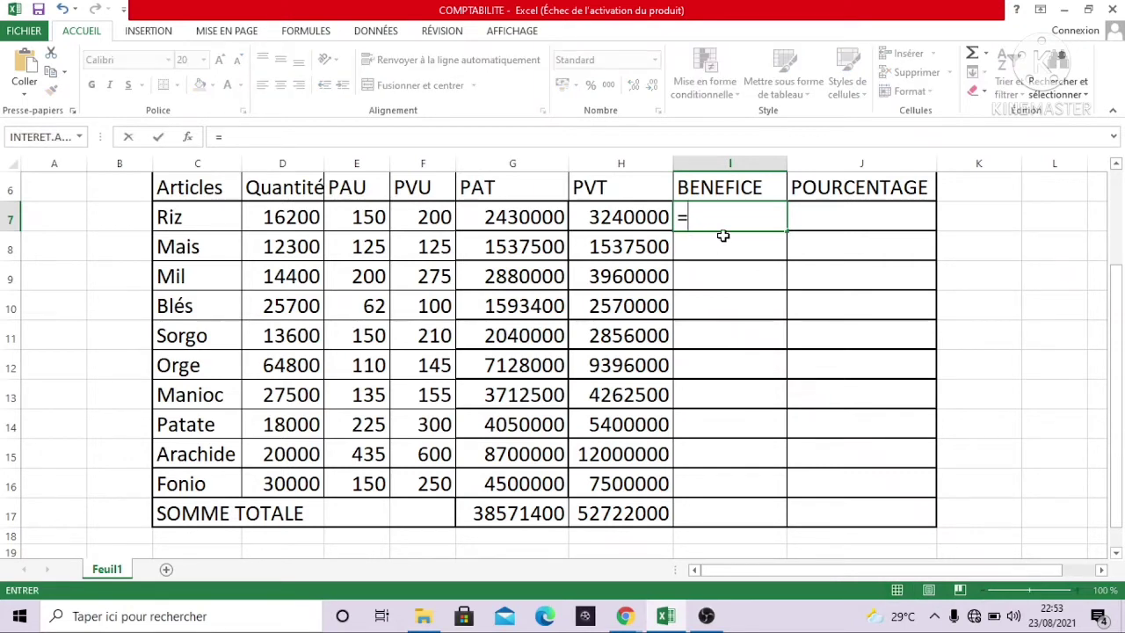
click(654, 212)
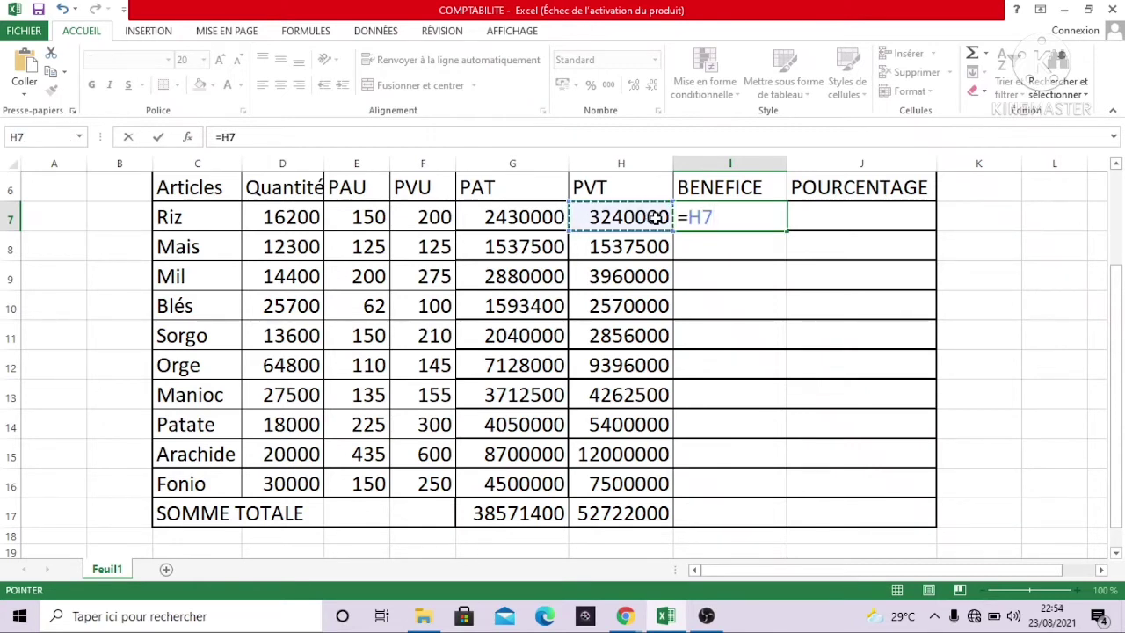
text(-)
click(658, 217)
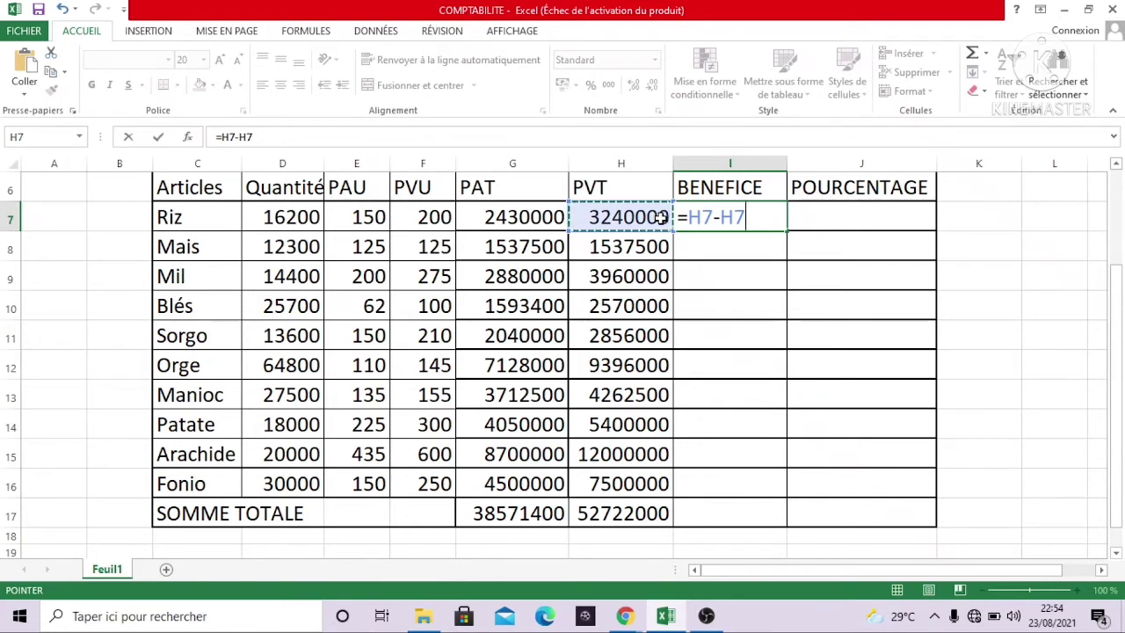
key(BackSpace)
key(BackSpace)
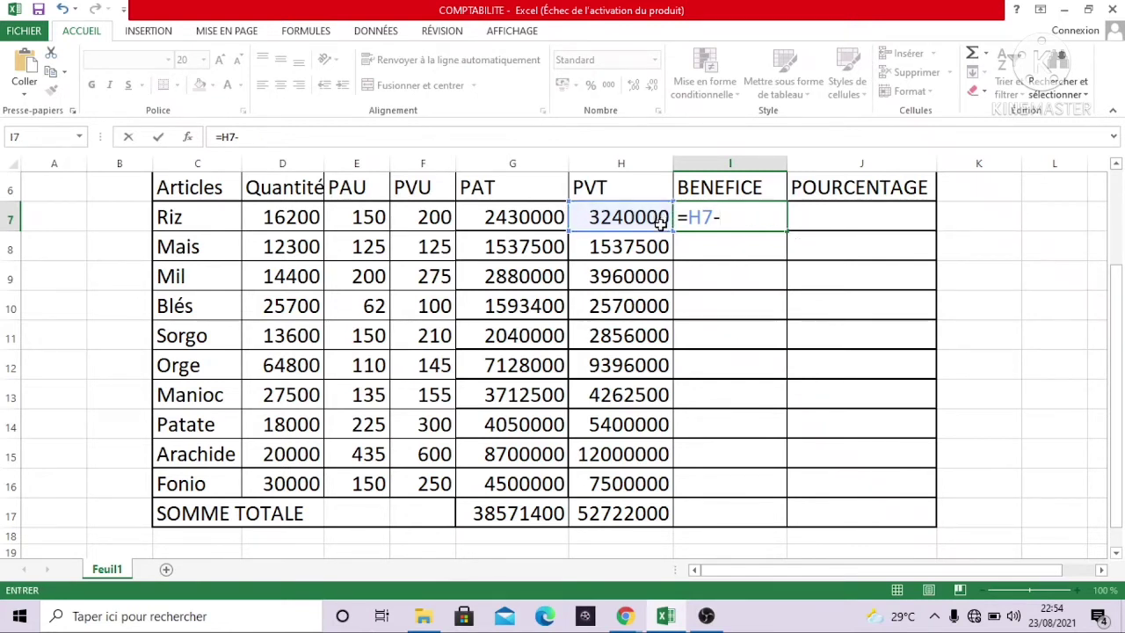
click(555, 217)
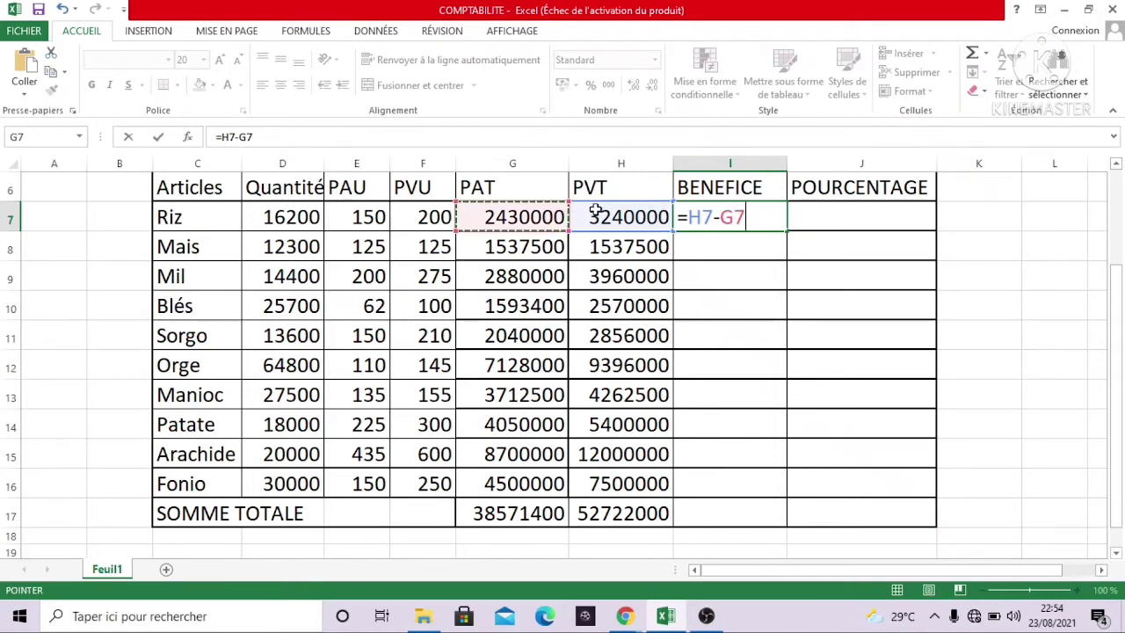
key(Return)
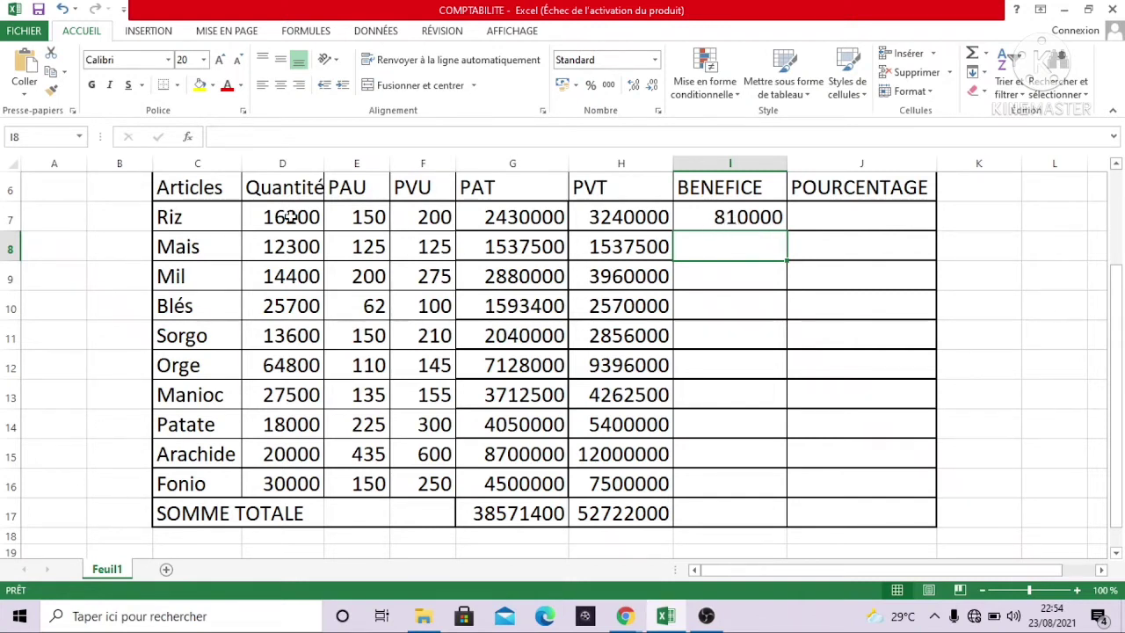
Step: Fill Riz's BENEFICE formula down to Fonio, then redo the fill over Mais and Mil
drag(222, 218, 721, 218)
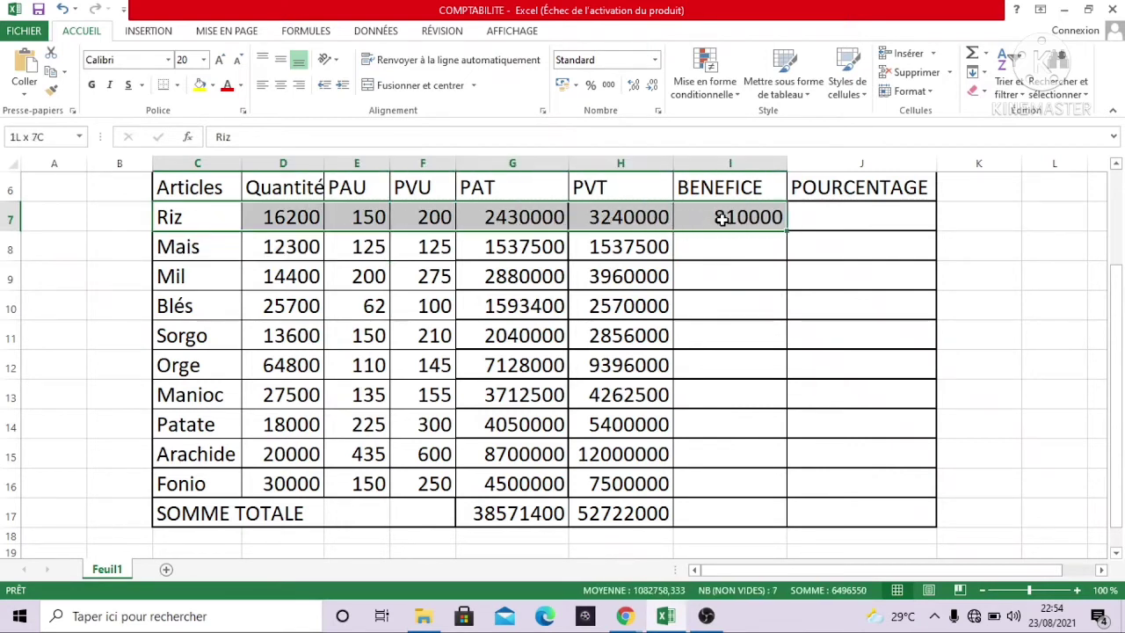
click(781, 224)
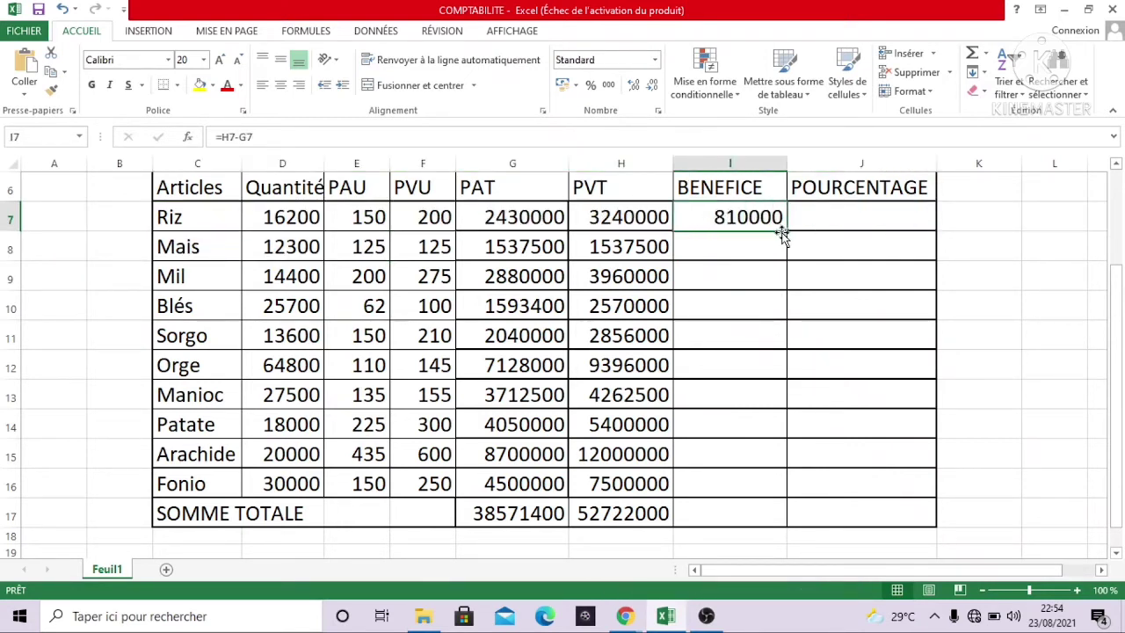
drag(786, 234, 803, 467)
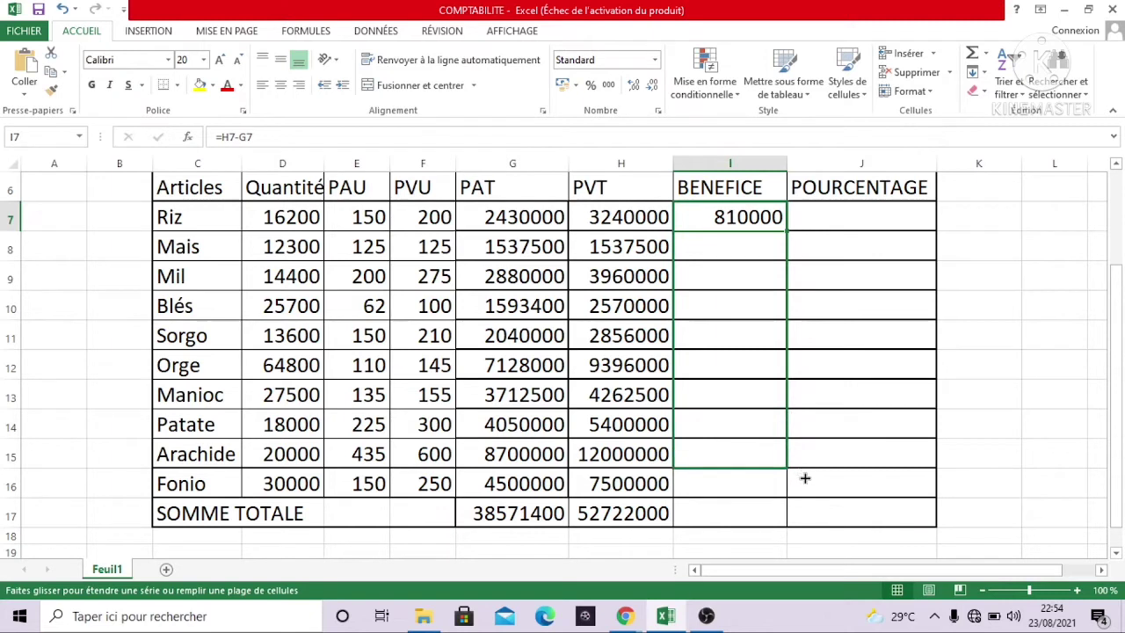
drag(804, 478, 812, 488)
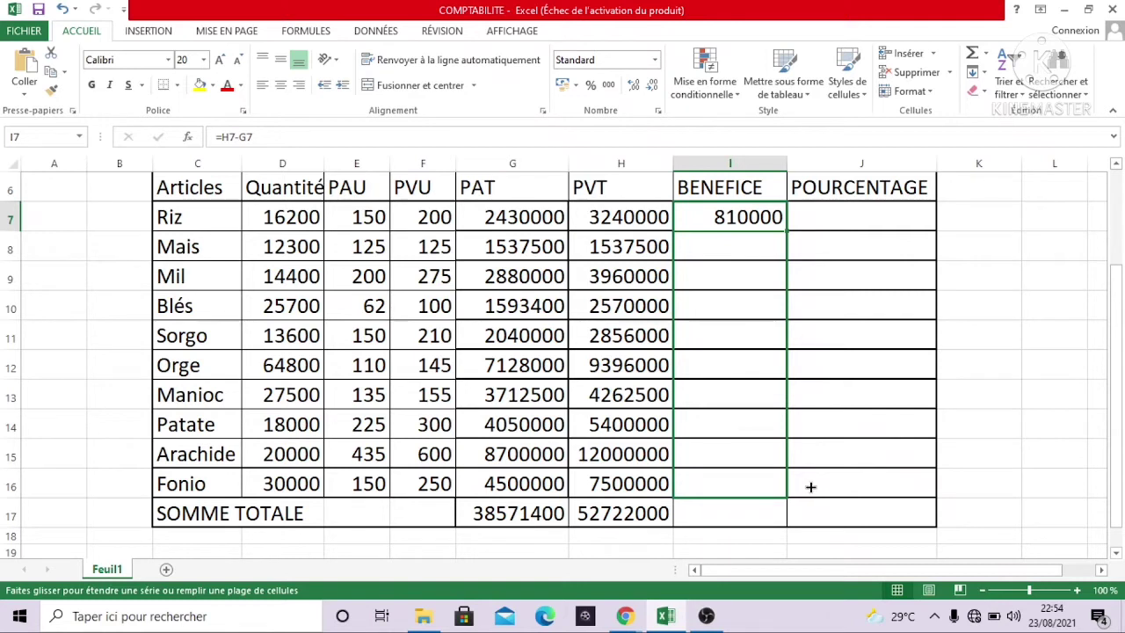
drag(810, 486, 798, 490)
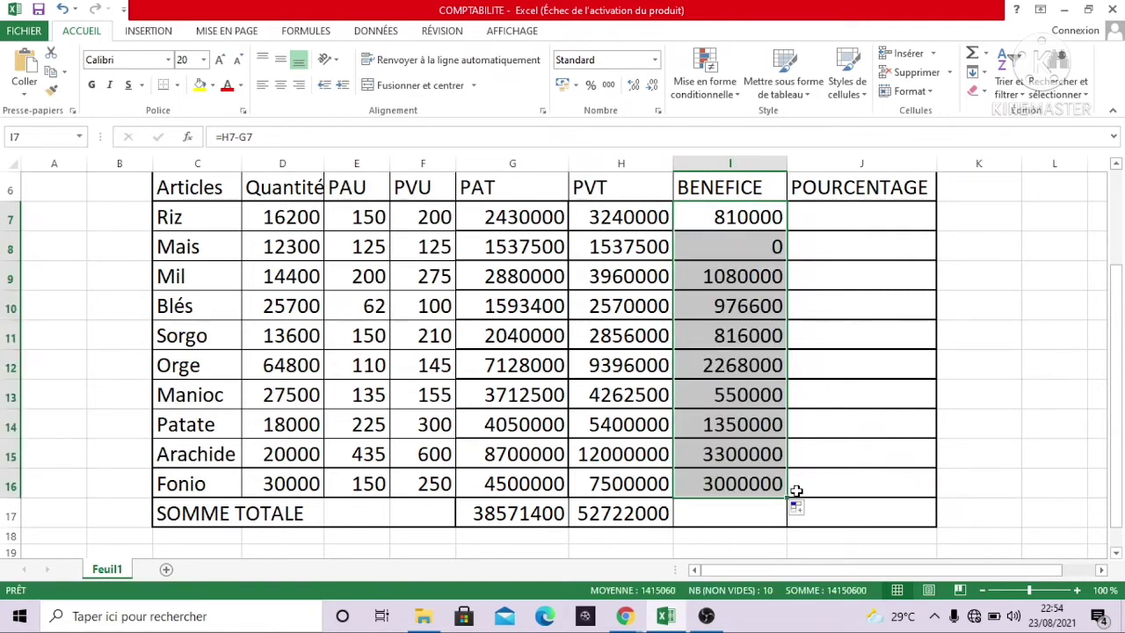
click(758, 243)
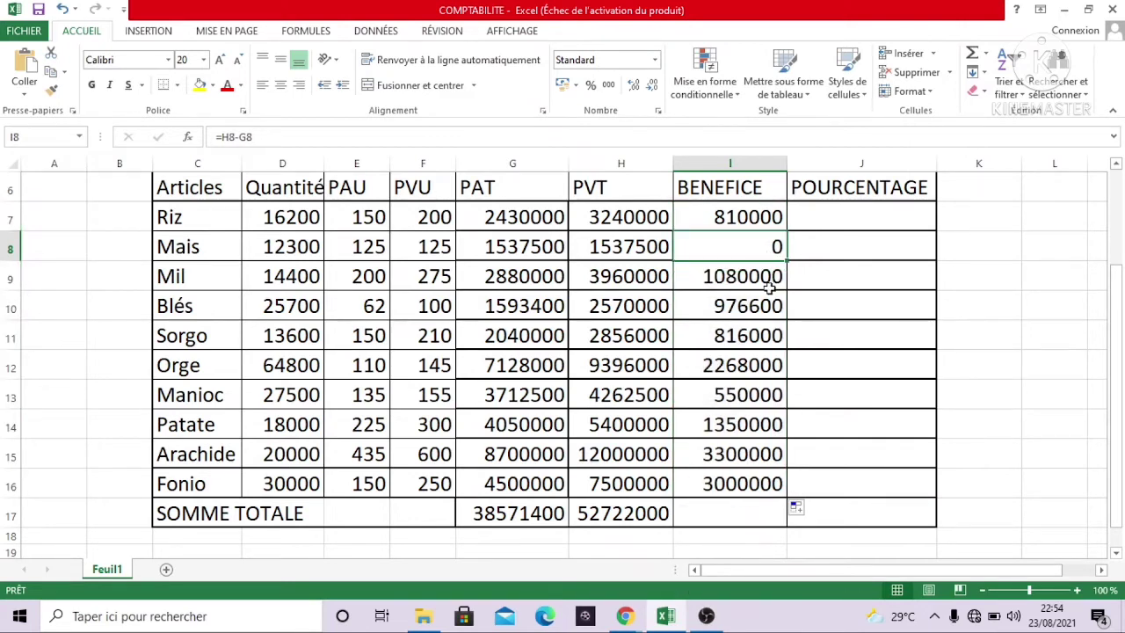
key(Delete)
click(753, 219)
drag(789, 231, 791, 292)
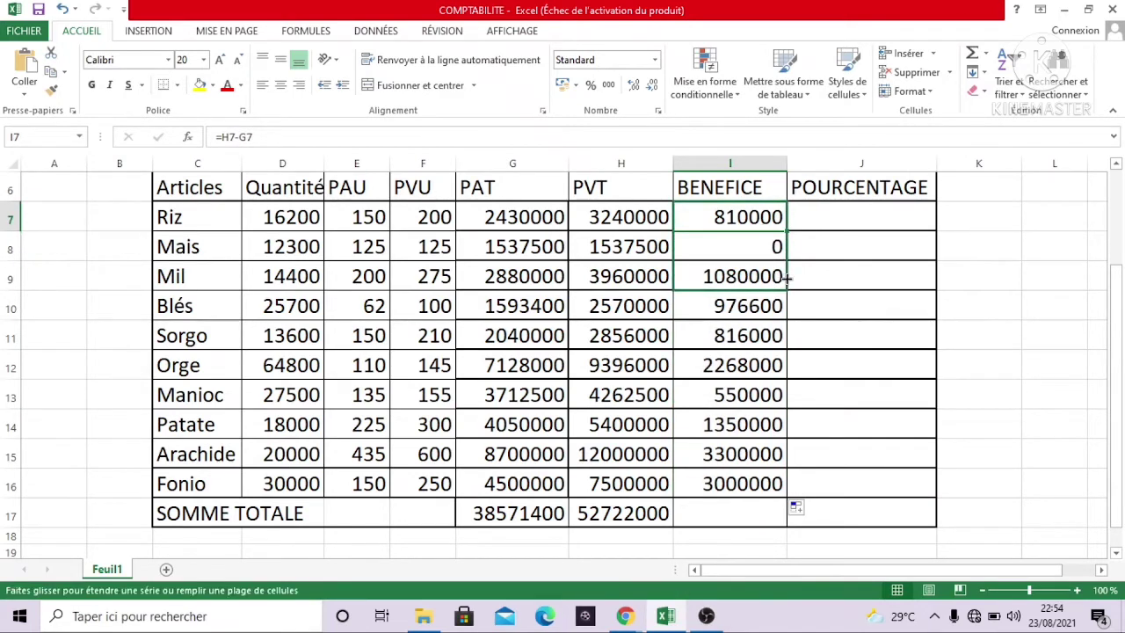
click(768, 243)
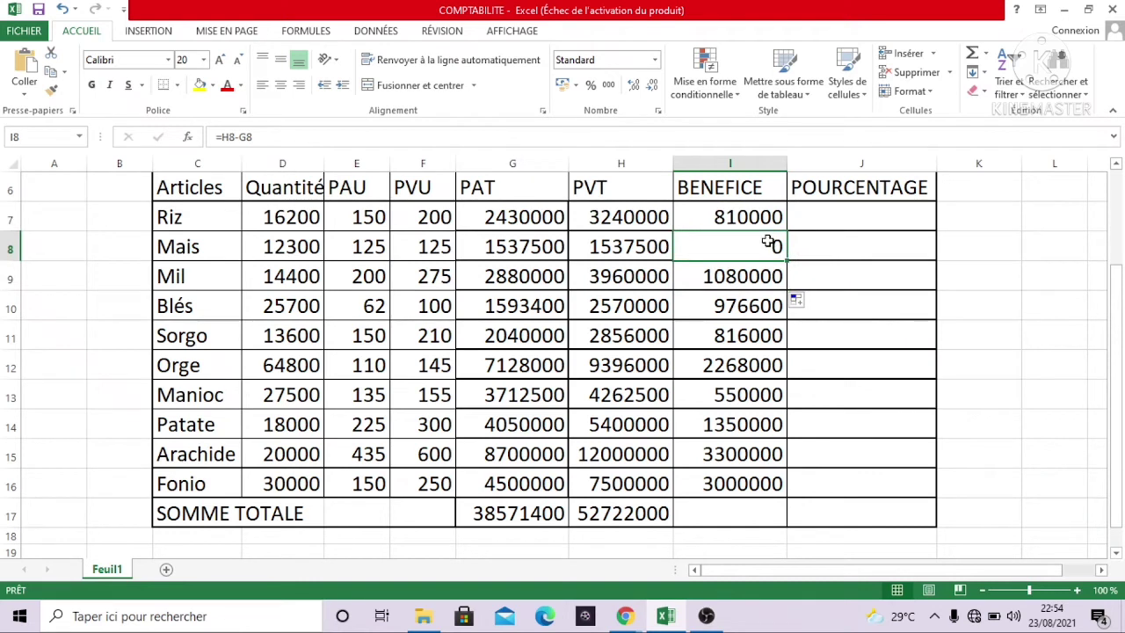
double_click(769, 246)
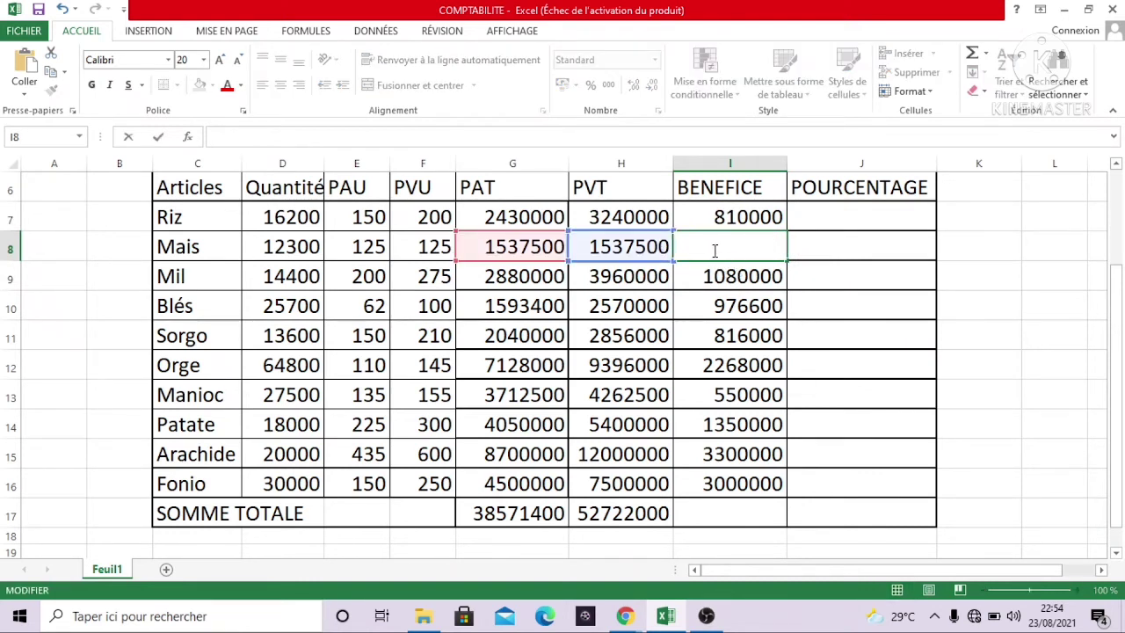
text(=)
click(633, 247)
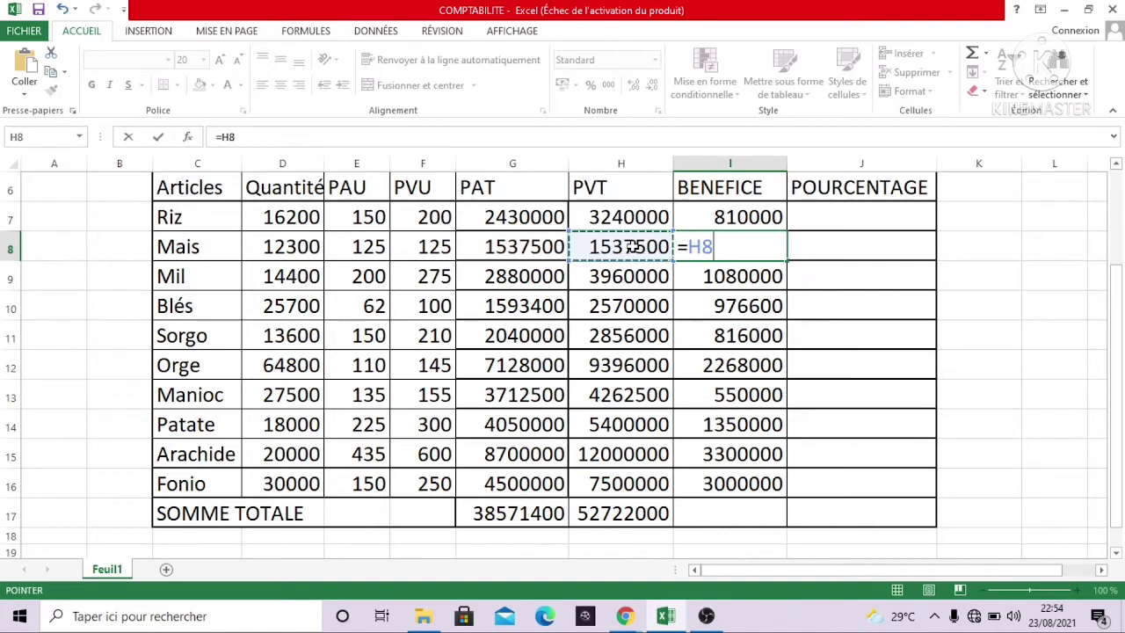
text(-)
click(551, 249)
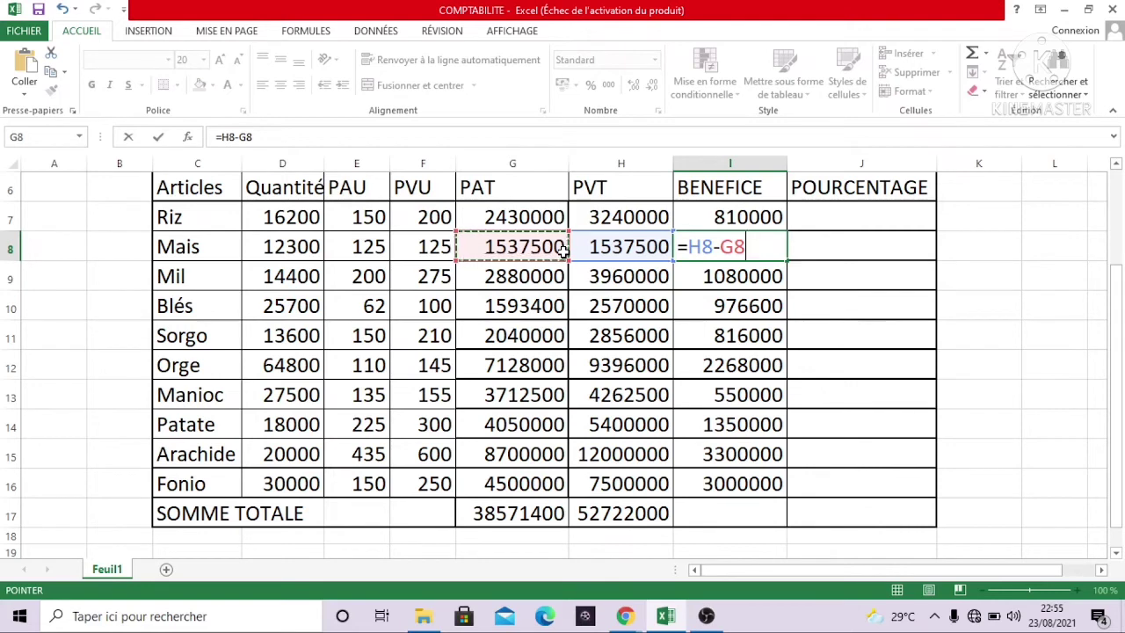
key(Return)
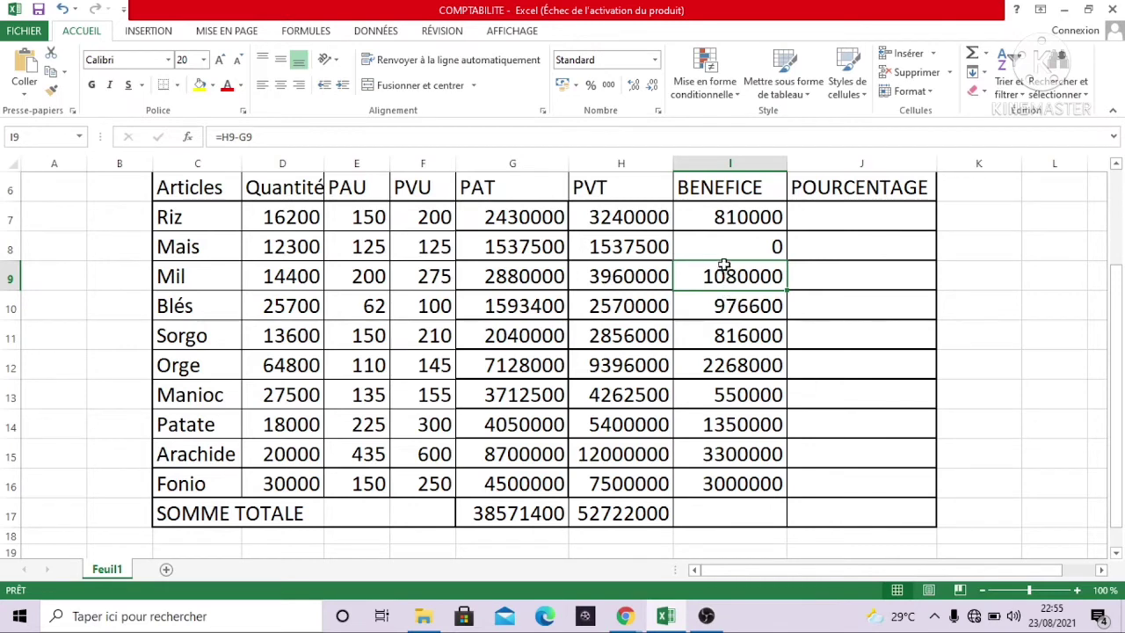
Step: AutoSum BENEFICE into I17 as =SOMME(I7:I16), 14150600, then check the PVT and BENEFICE totals
click(761, 512)
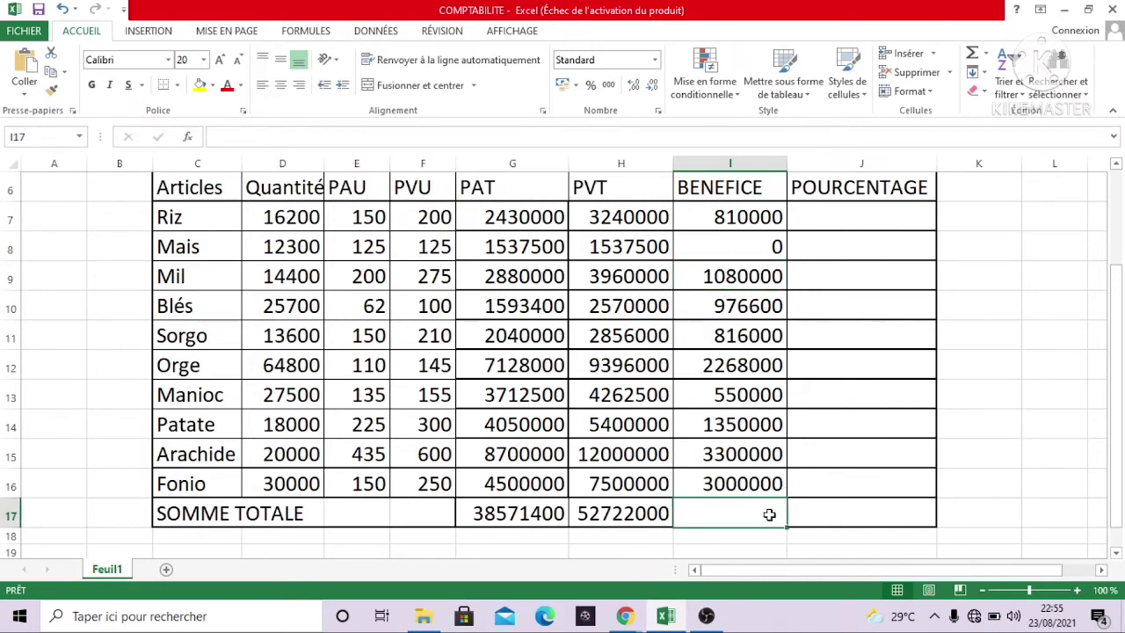
text(=)
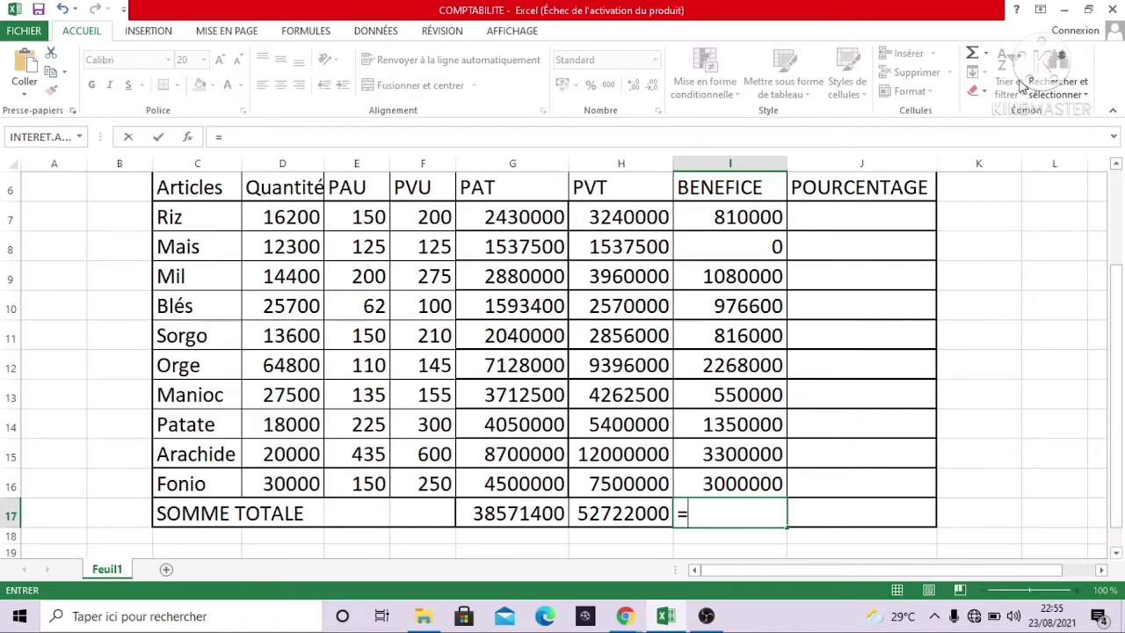
click(986, 53)
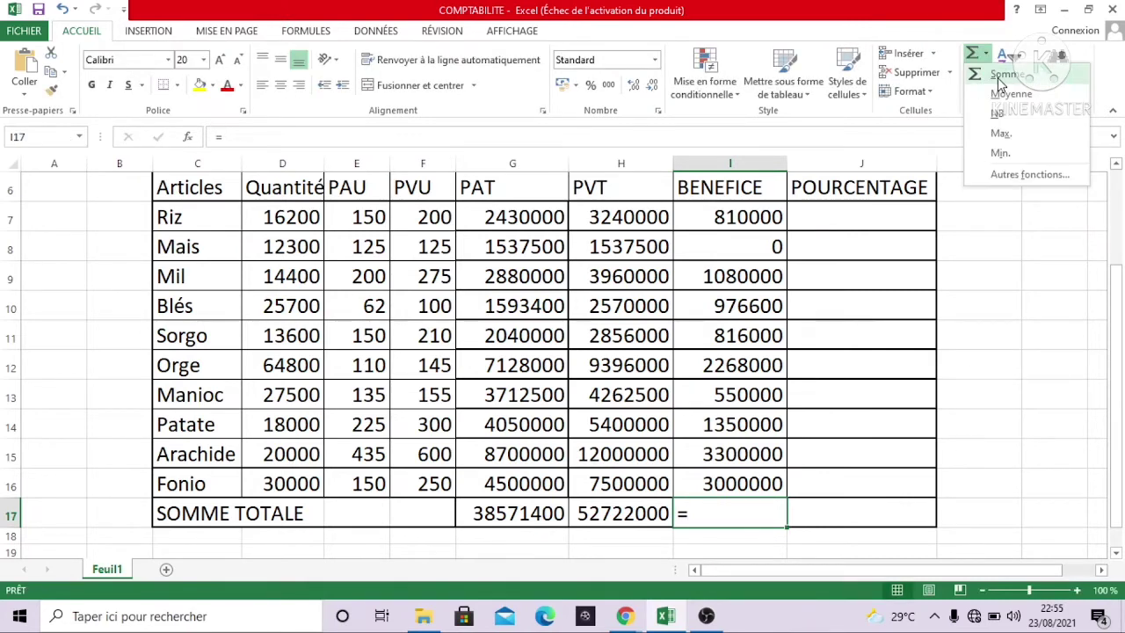
click(999, 74)
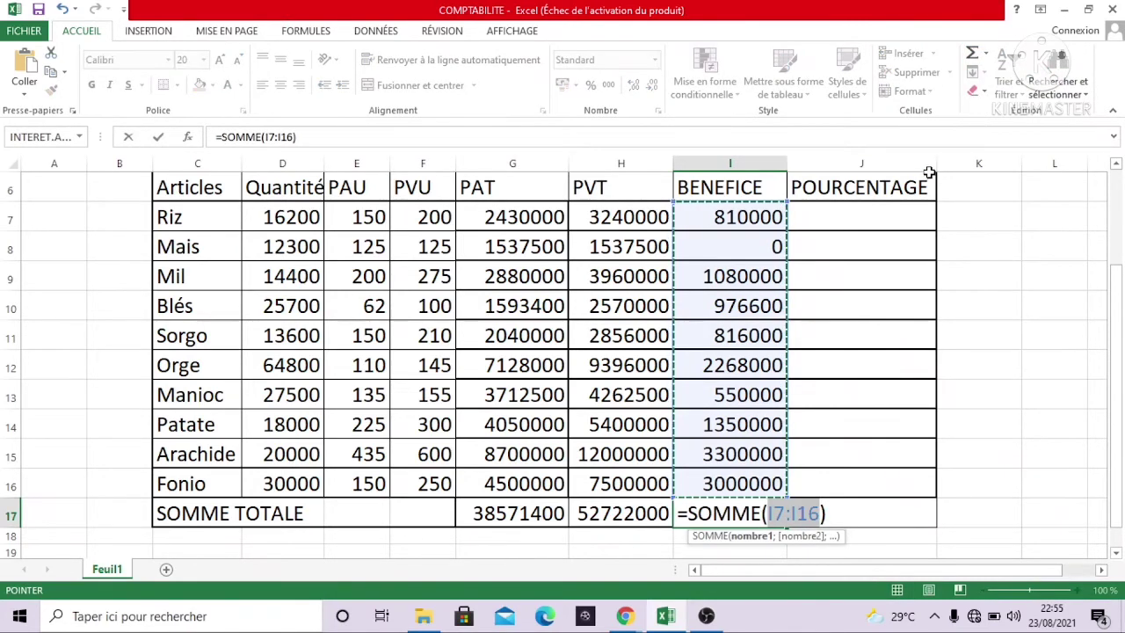
key(Return)
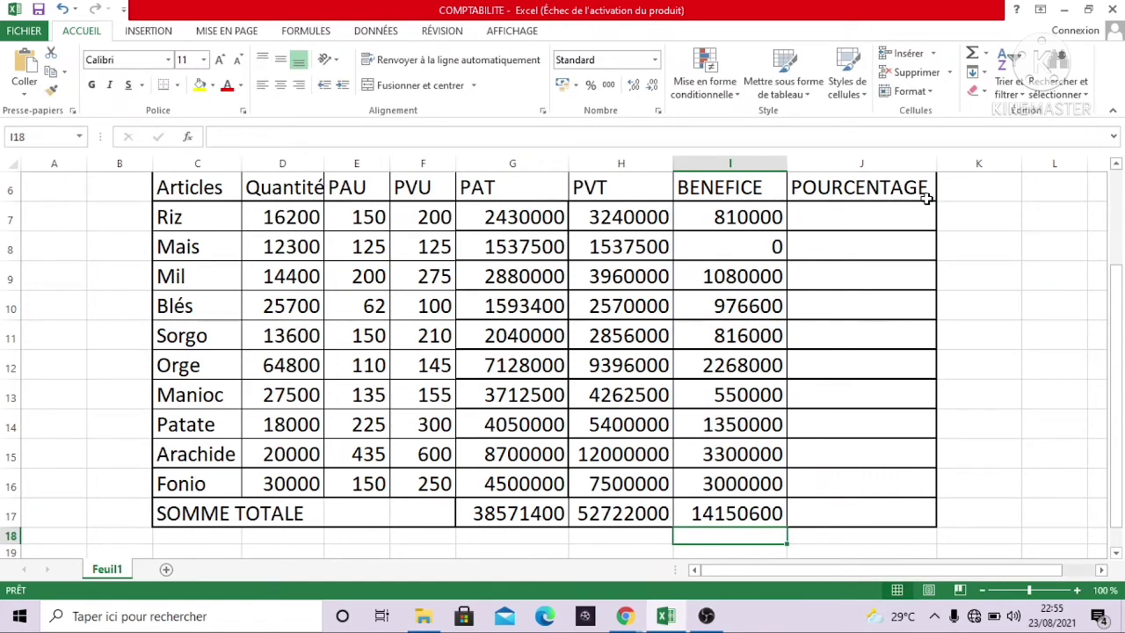
click(735, 516)
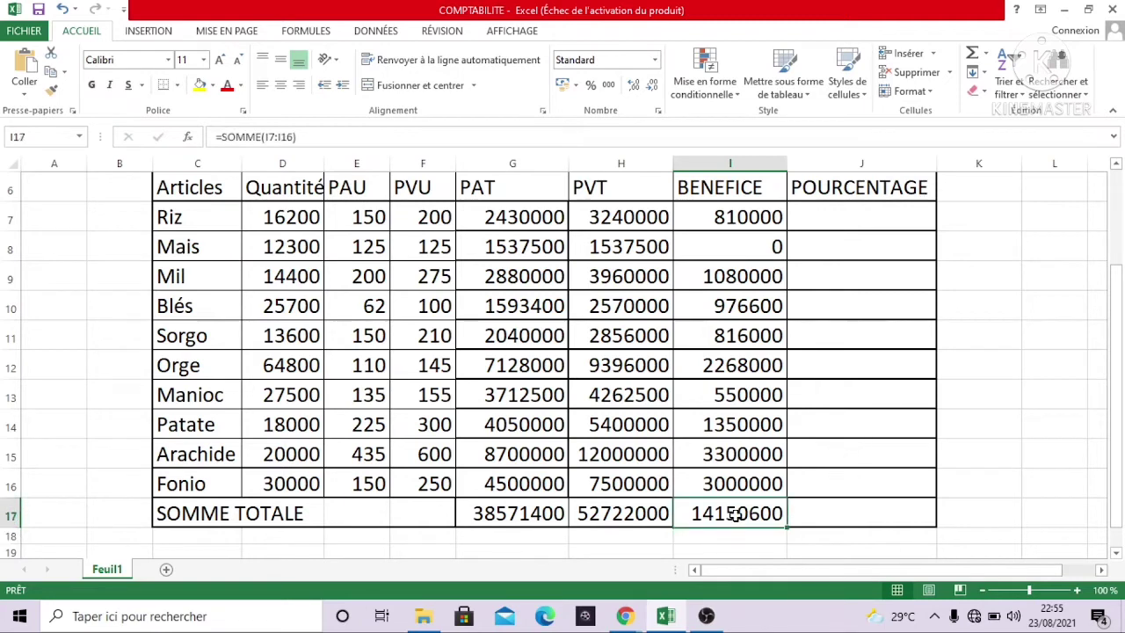
click(668, 515)
drag(668, 514, 708, 513)
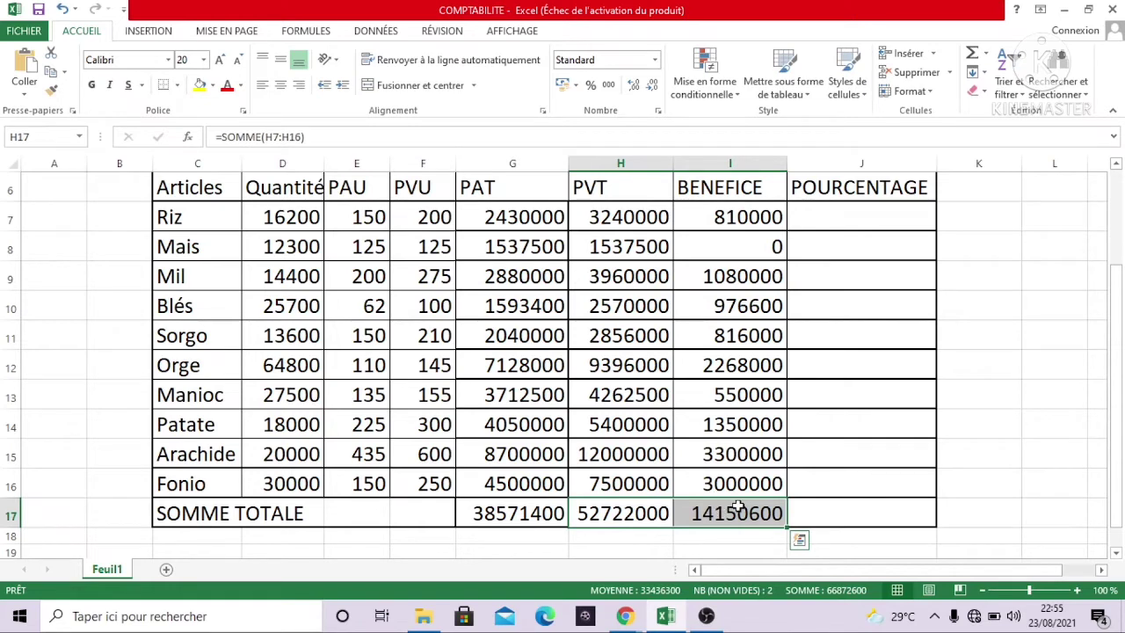
Step: Enter =I7/I17 in Riz's POURCENTAGE cell, showing 6%
click(833, 427)
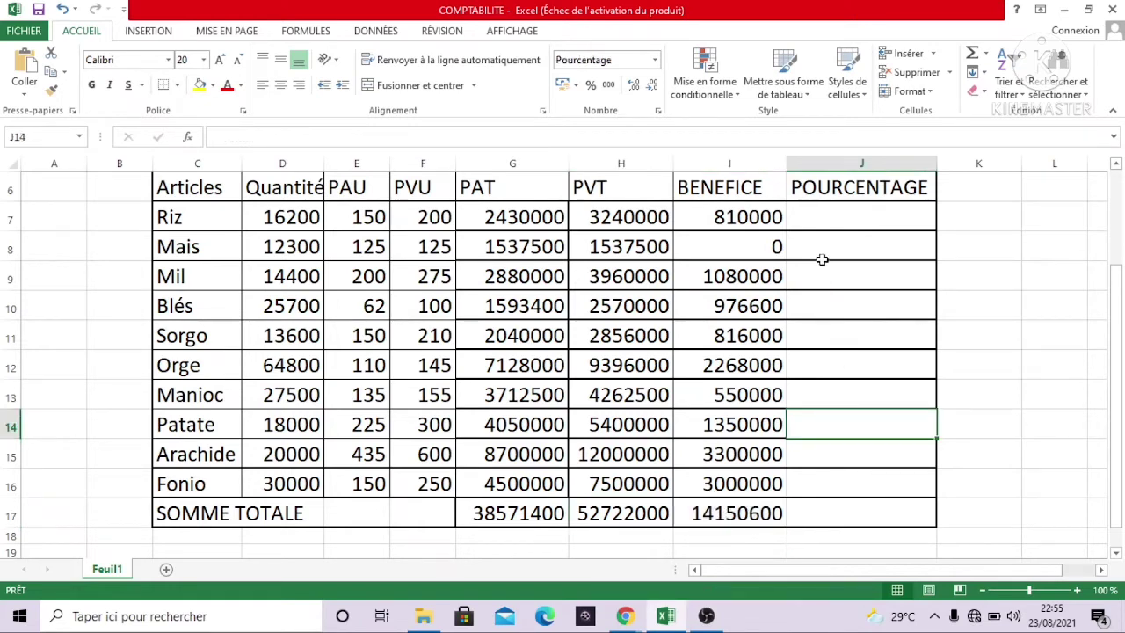
click(808, 220)
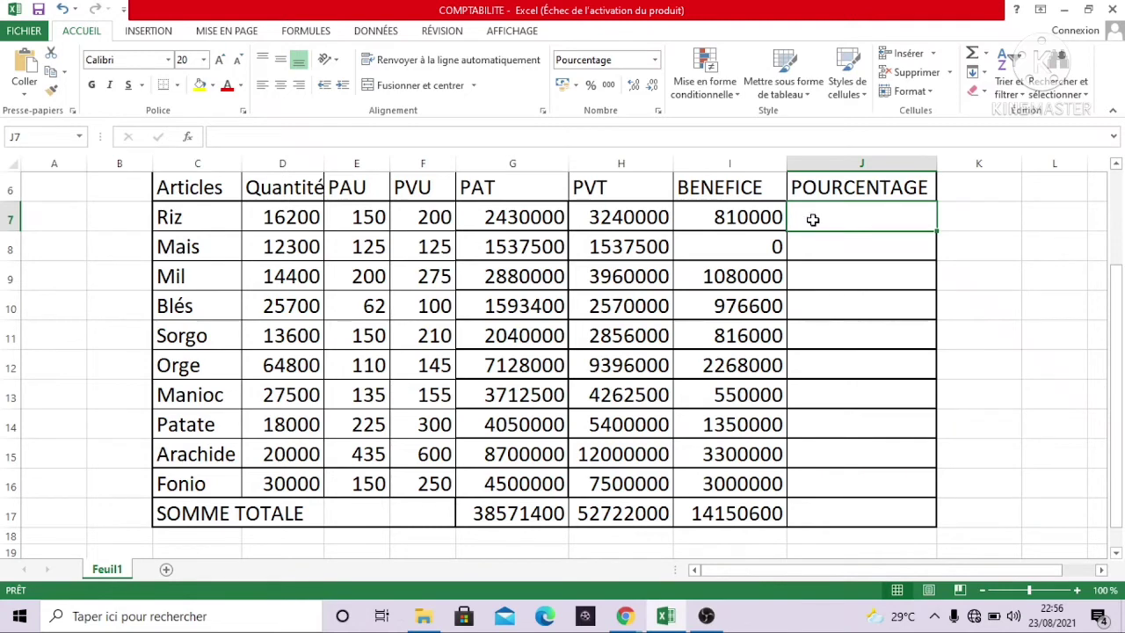
text(=)
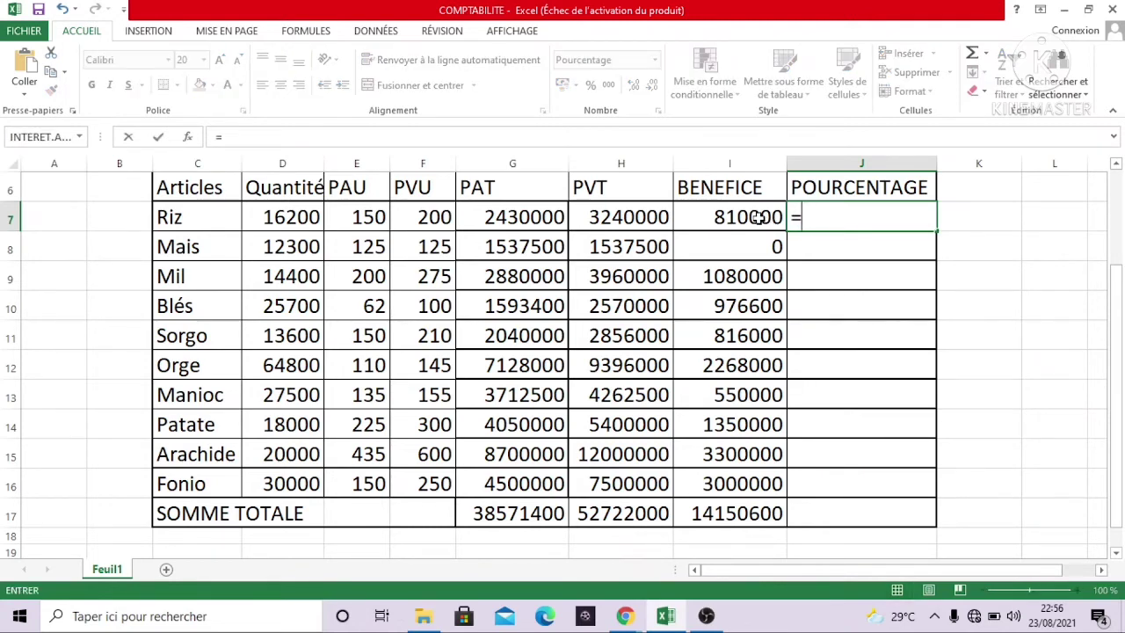
click(758, 218)
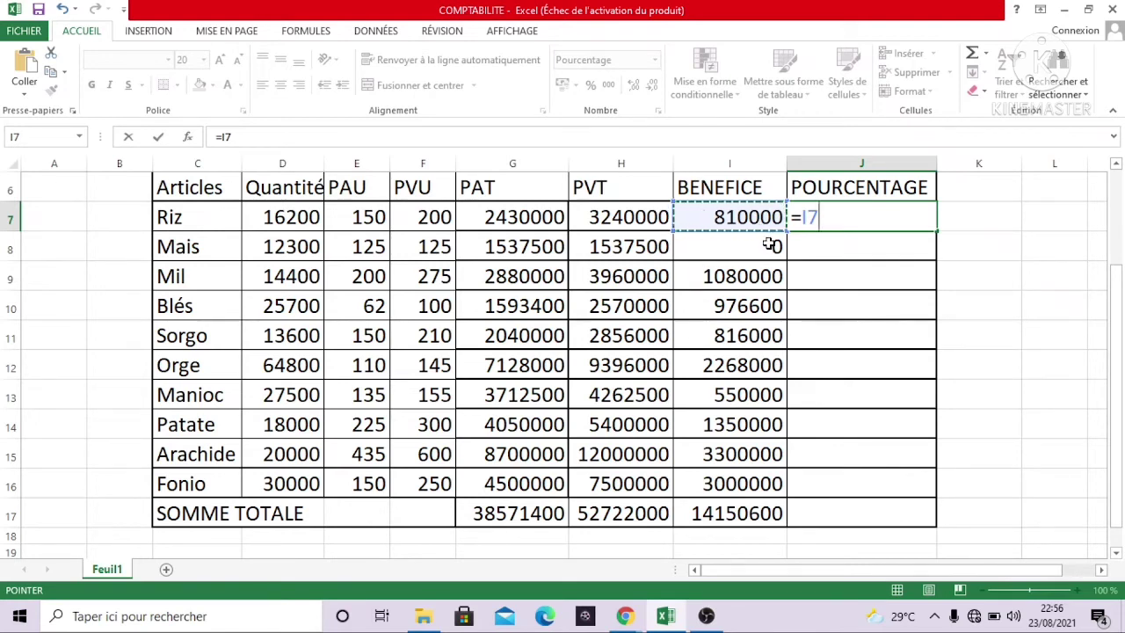
text(/)
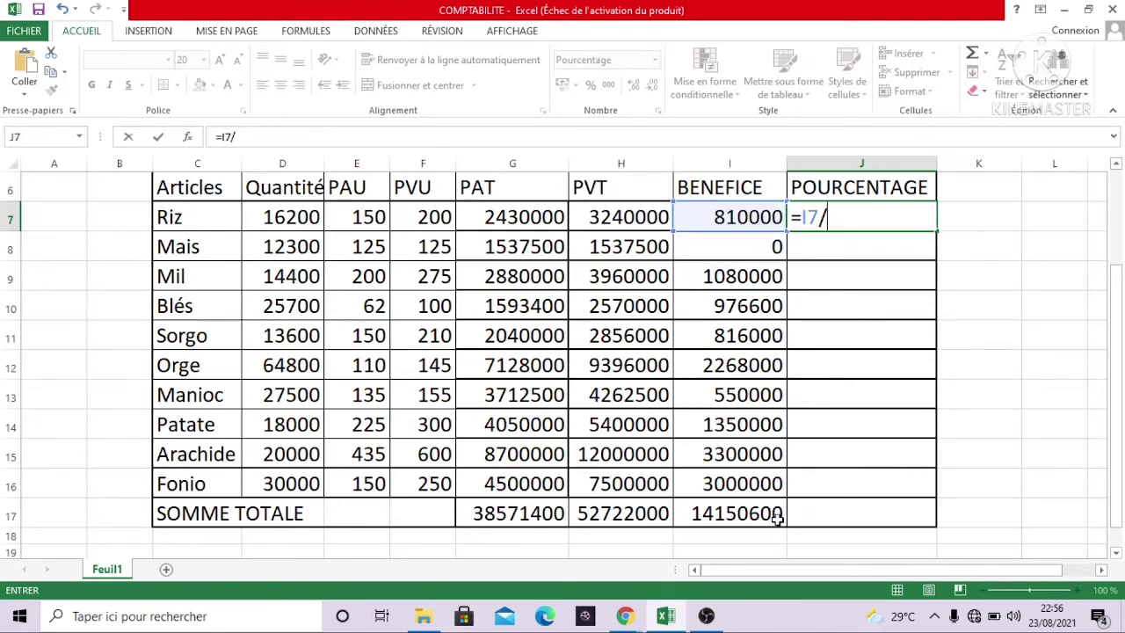
click(772, 513)
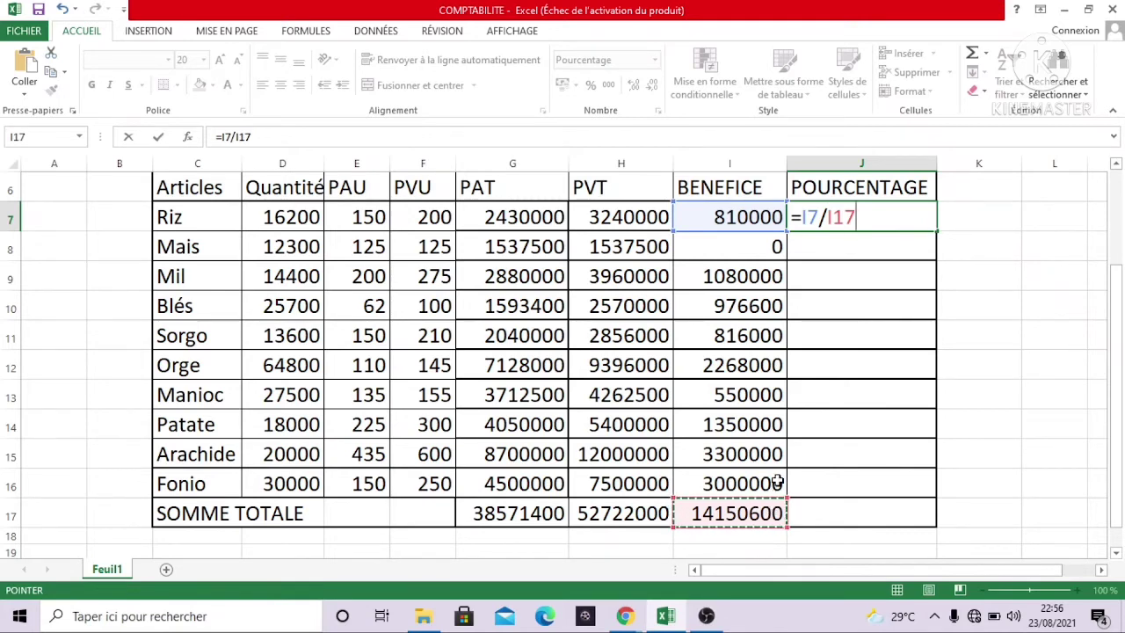
key(Return)
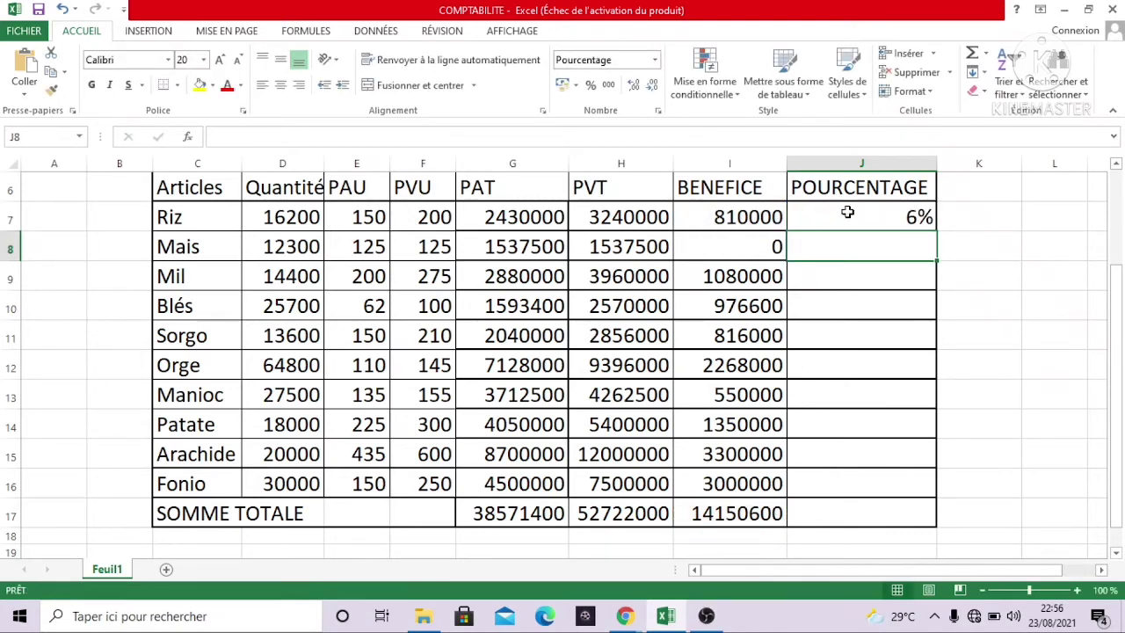
Step: Select J7 and edit its =I7/I17 formula in the formula bar
click(847, 210)
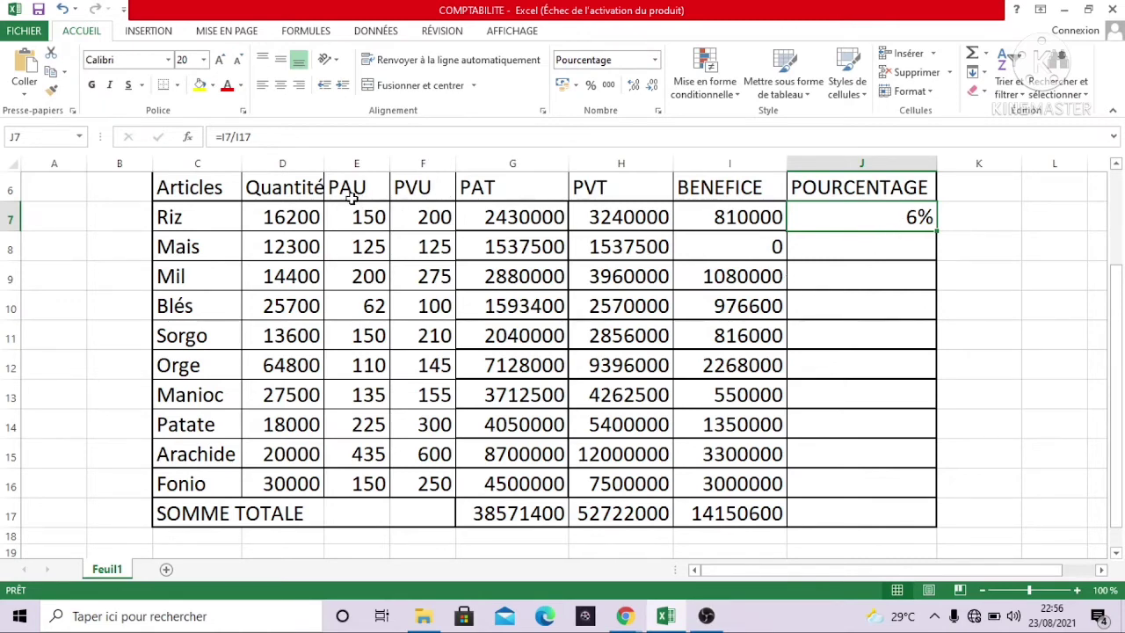
click(245, 143)
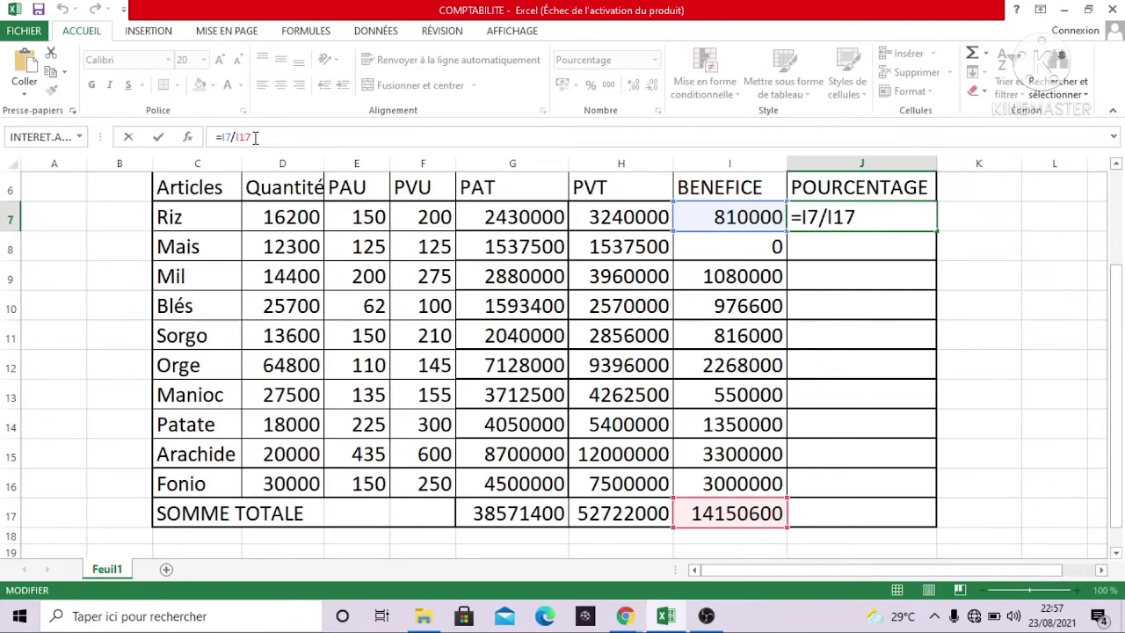
Step: Lock J7's formula as =I7/$I$17 and fill it to J16, giving 6% for Riz to 21% for Fonio
key(F4)
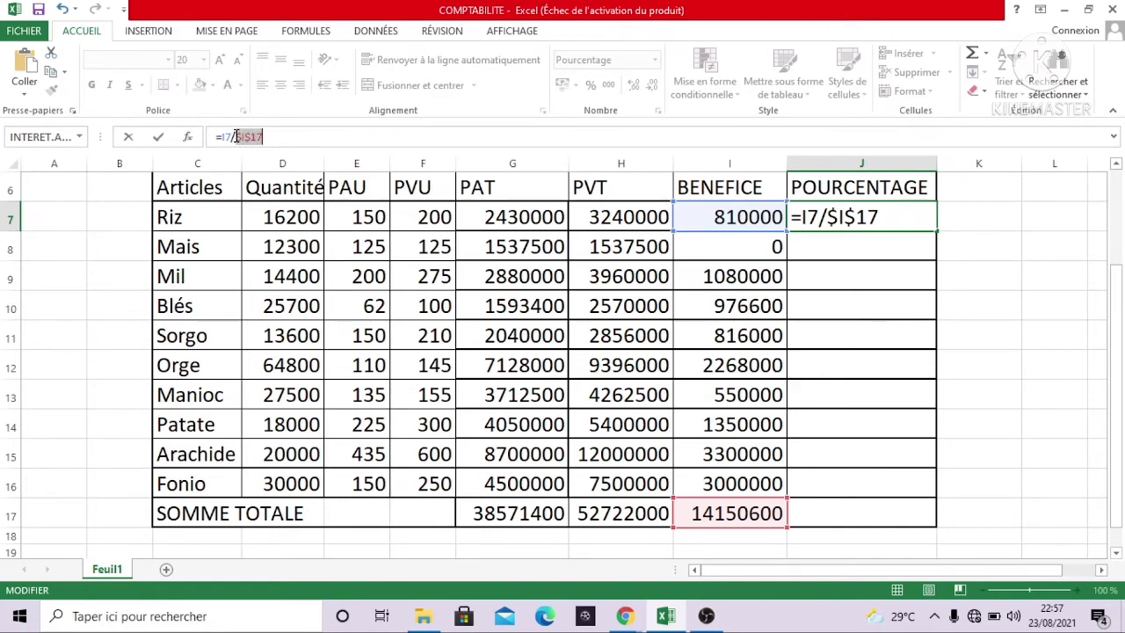
click(826, 222)
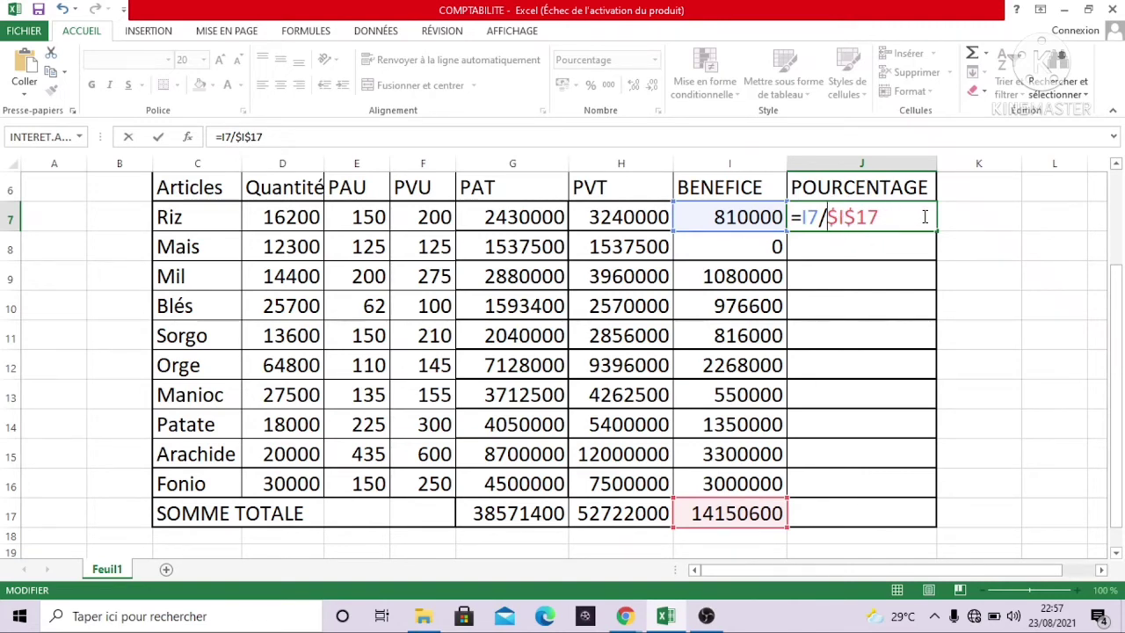
drag(936, 230, 948, 492)
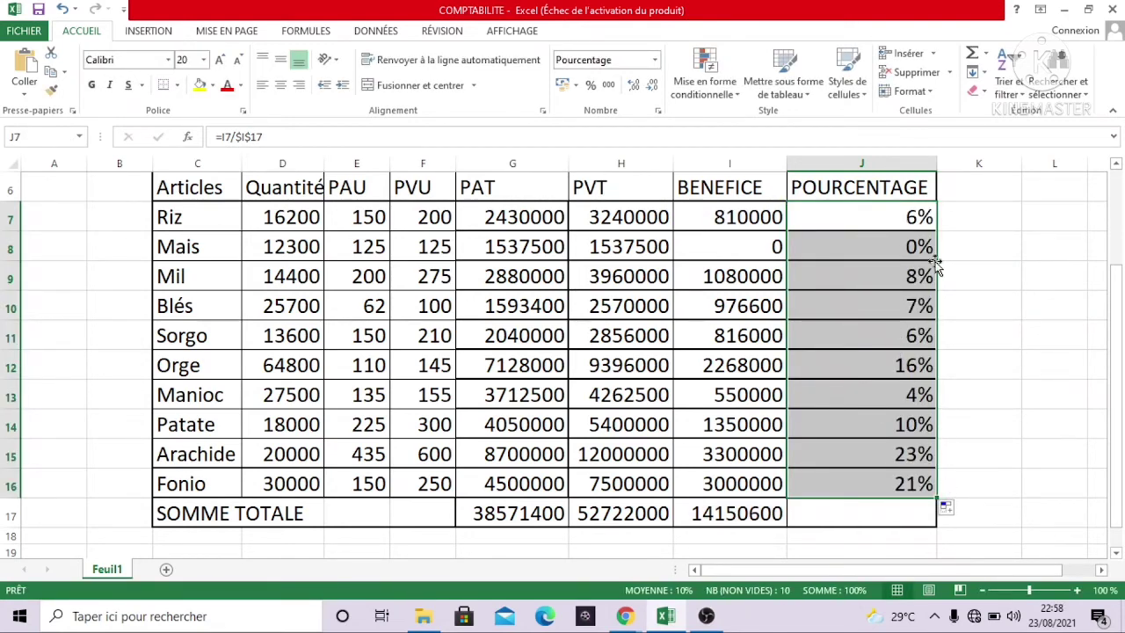
click(967, 273)
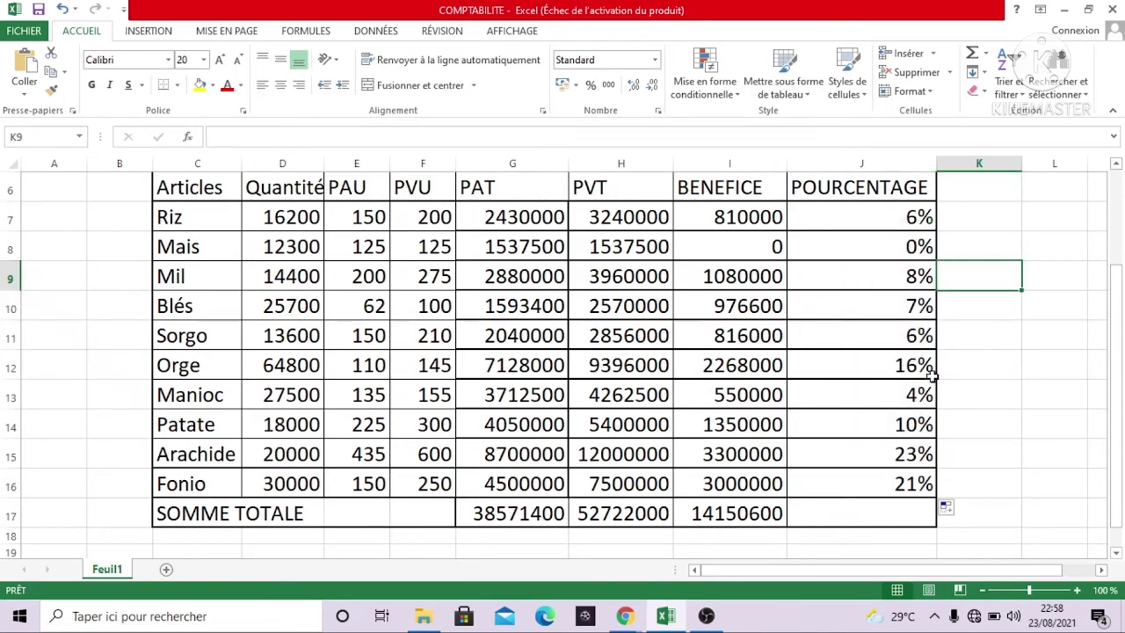
click(889, 516)
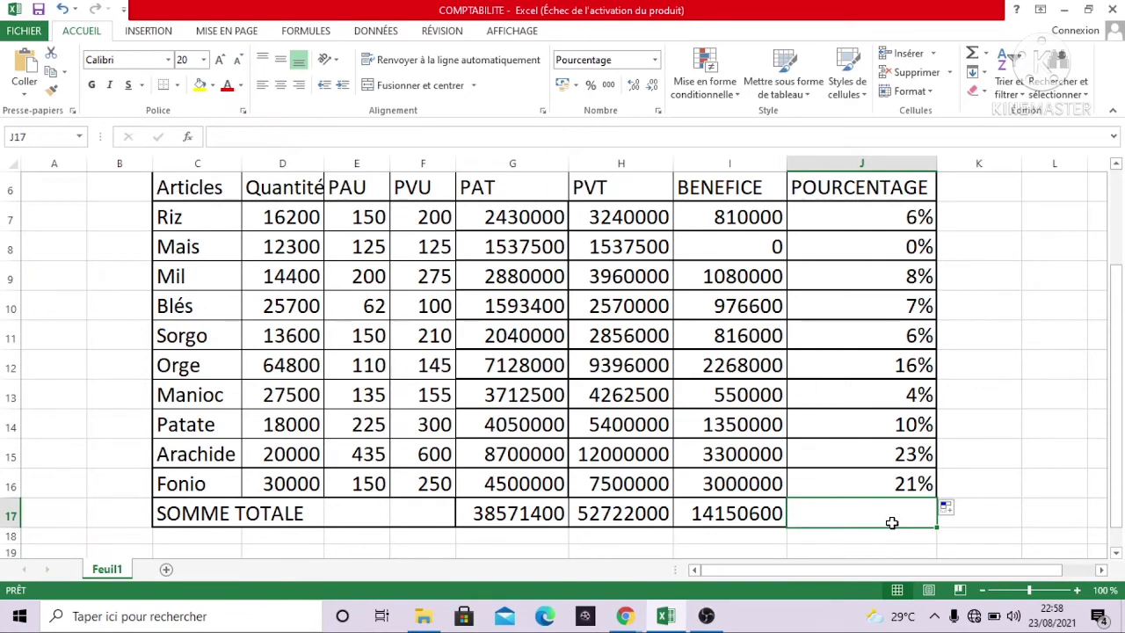
Step: Enter =SOMME(J7:J16) in J17 with AutoSum so the POURCENTAGE total reads 100%
text(=)
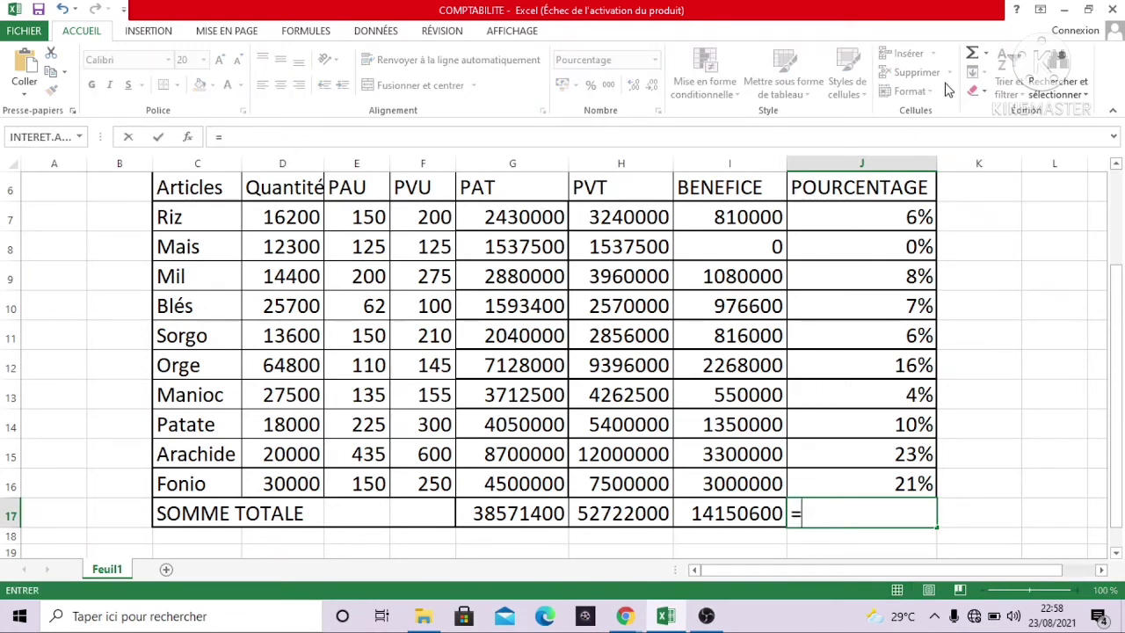
click(984, 57)
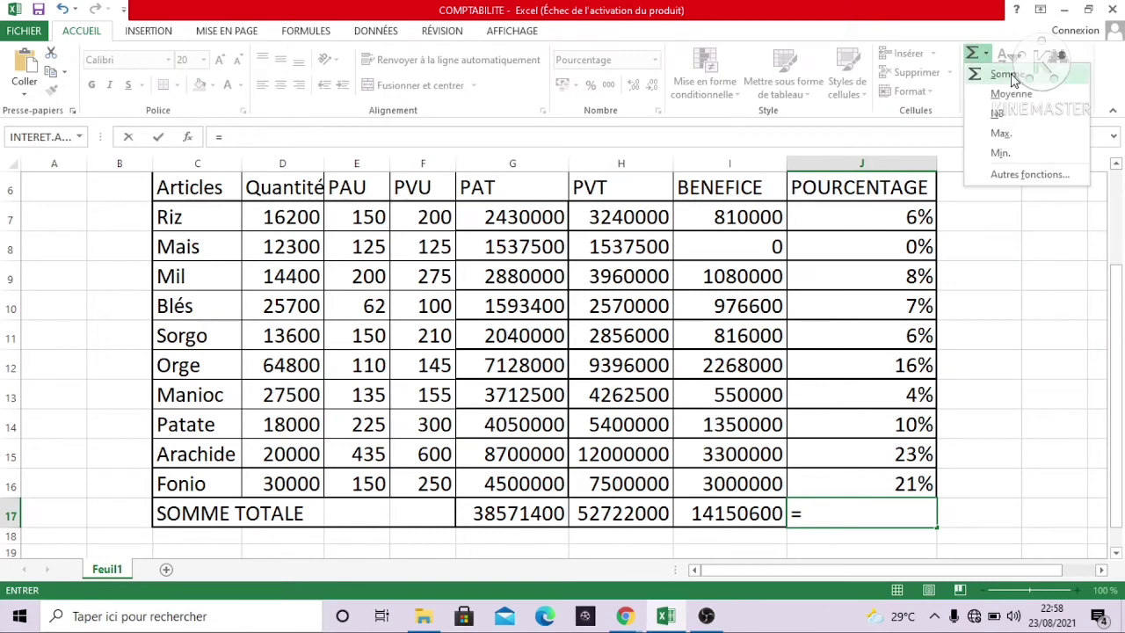
click(988, 58)
click(988, 58)
click(1007, 71)
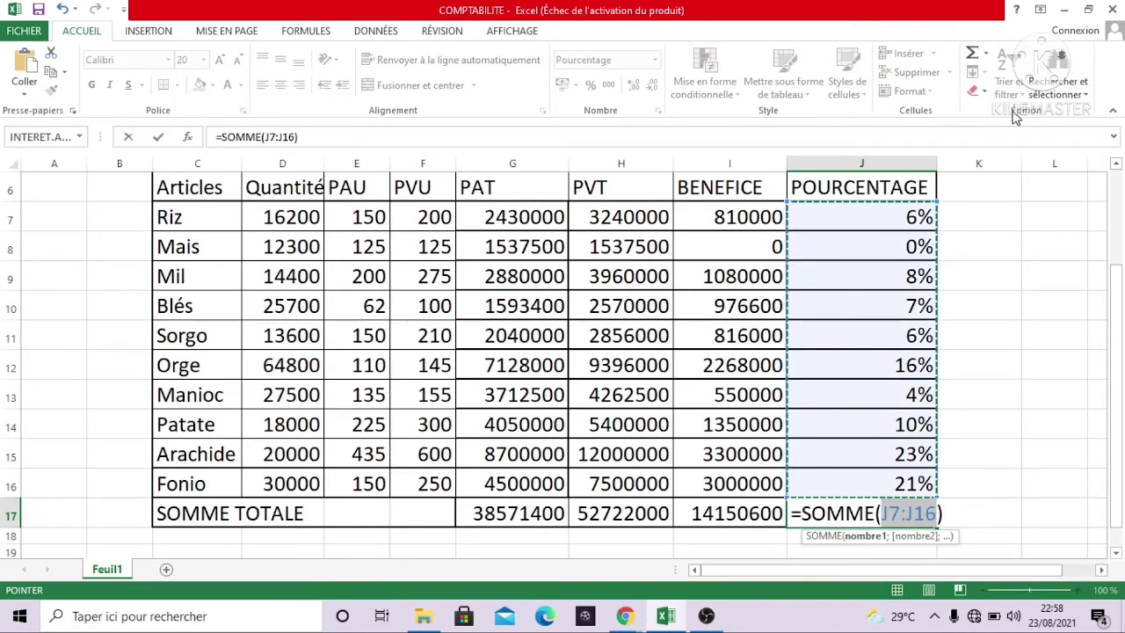
key(Return)
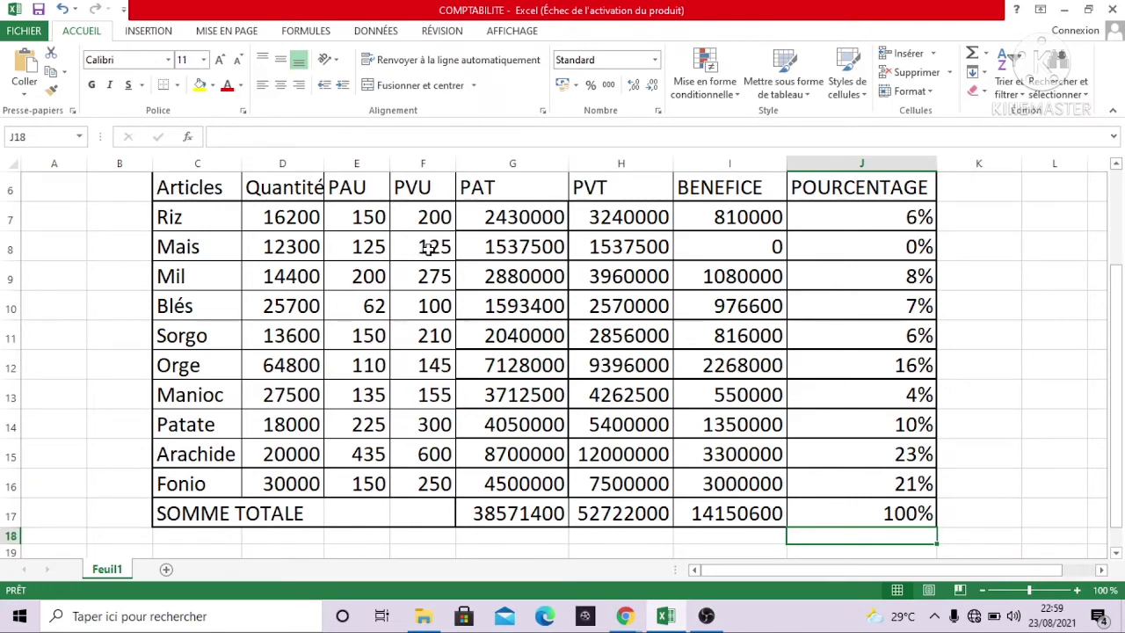
Step: Inspect Mais's quantity, PAU, PVU and PVT values in row 8
click(428, 246)
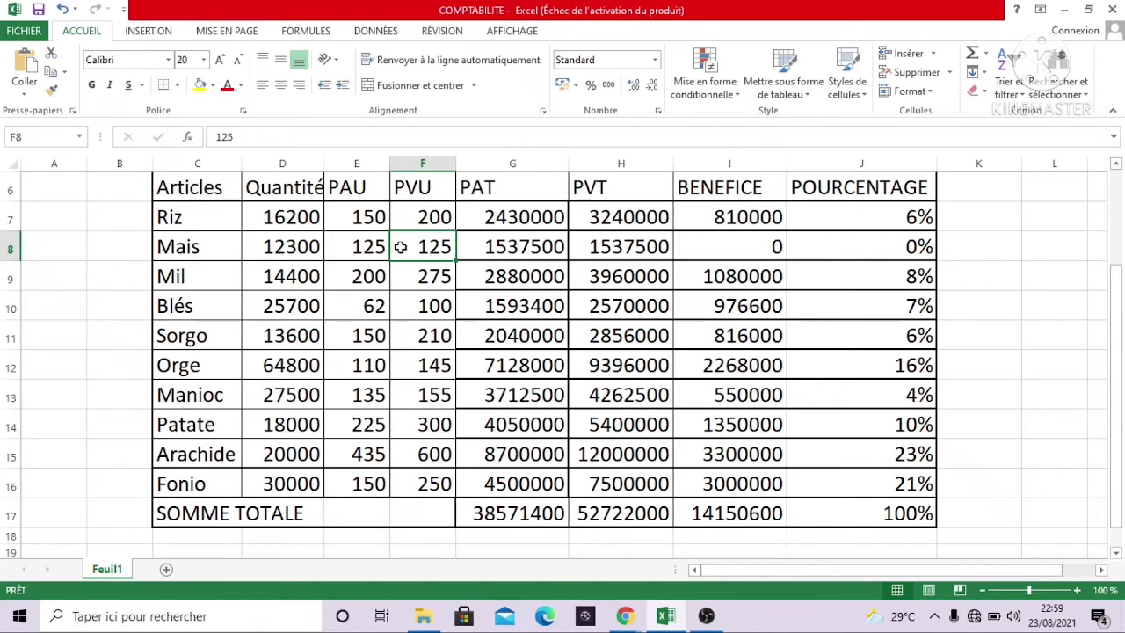
drag(371, 247, 434, 247)
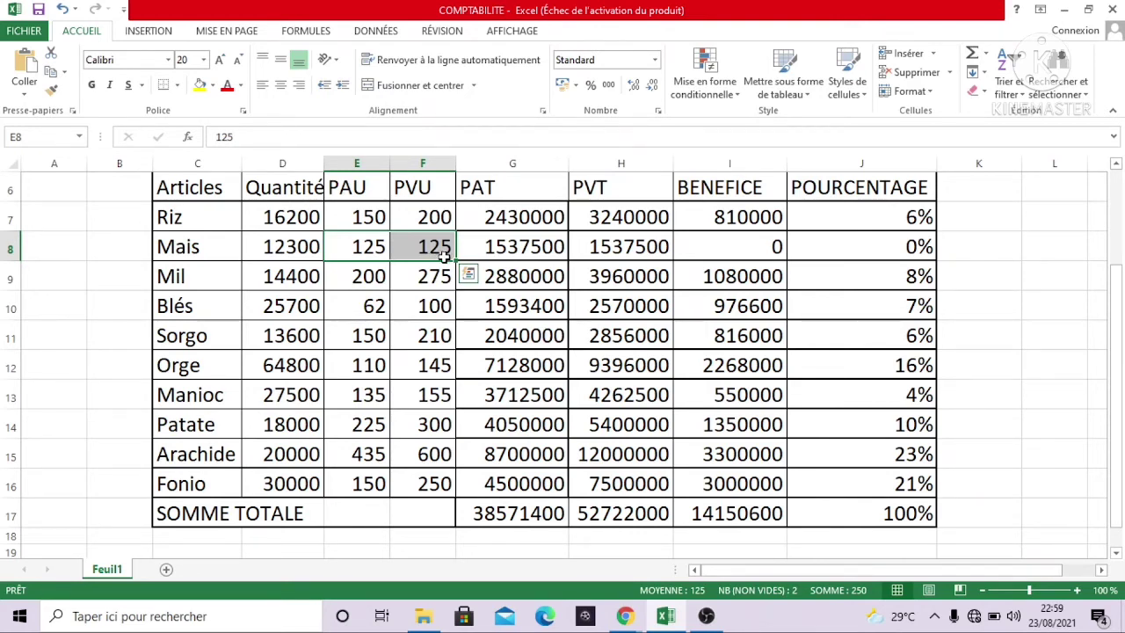
click(371, 251)
drag(315, 248, 359, 249)
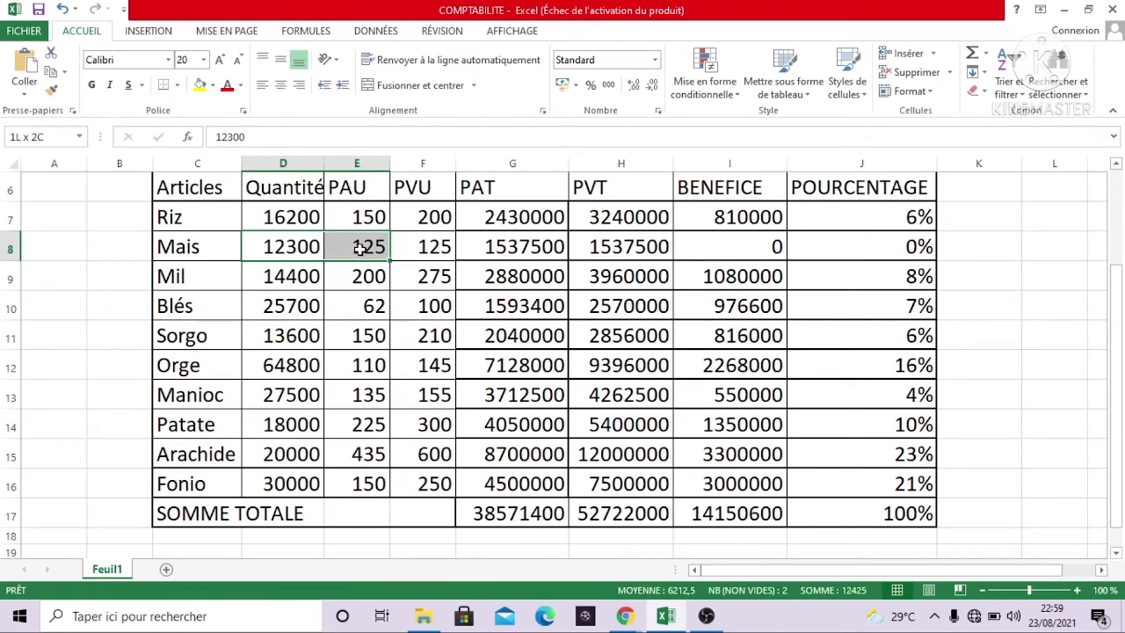
drag(365, 252, 385, 244)
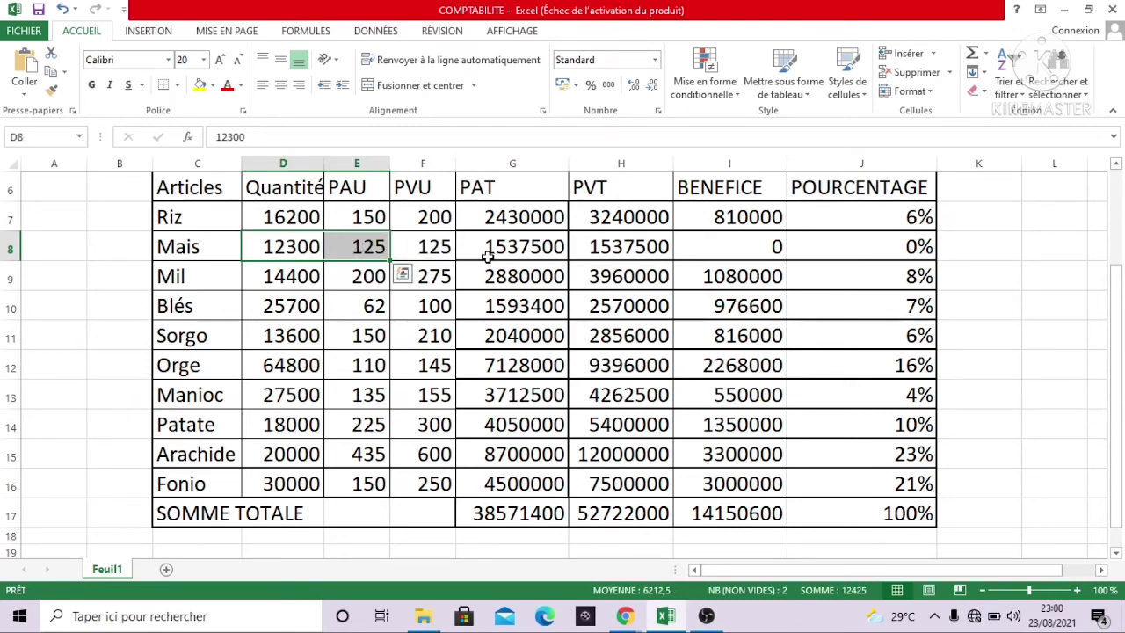
click(603, 252)
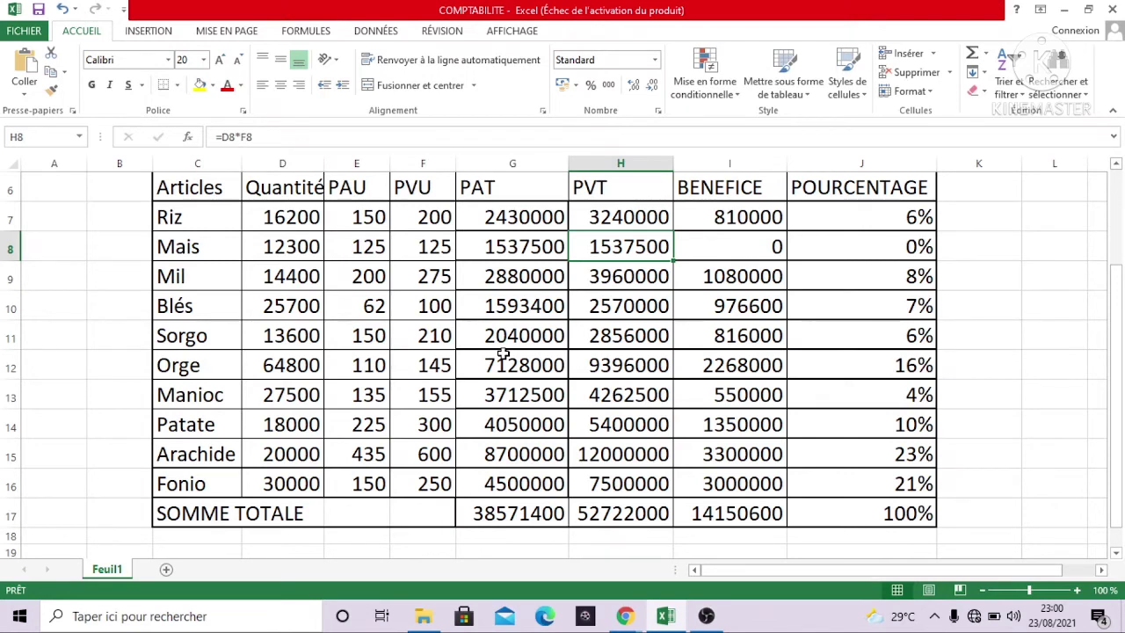
Step: Select the range C6:J16, from the Articles header through the Fonio row
scroll(503, 353, down, 1)
scroll(503, 353, down, 1)
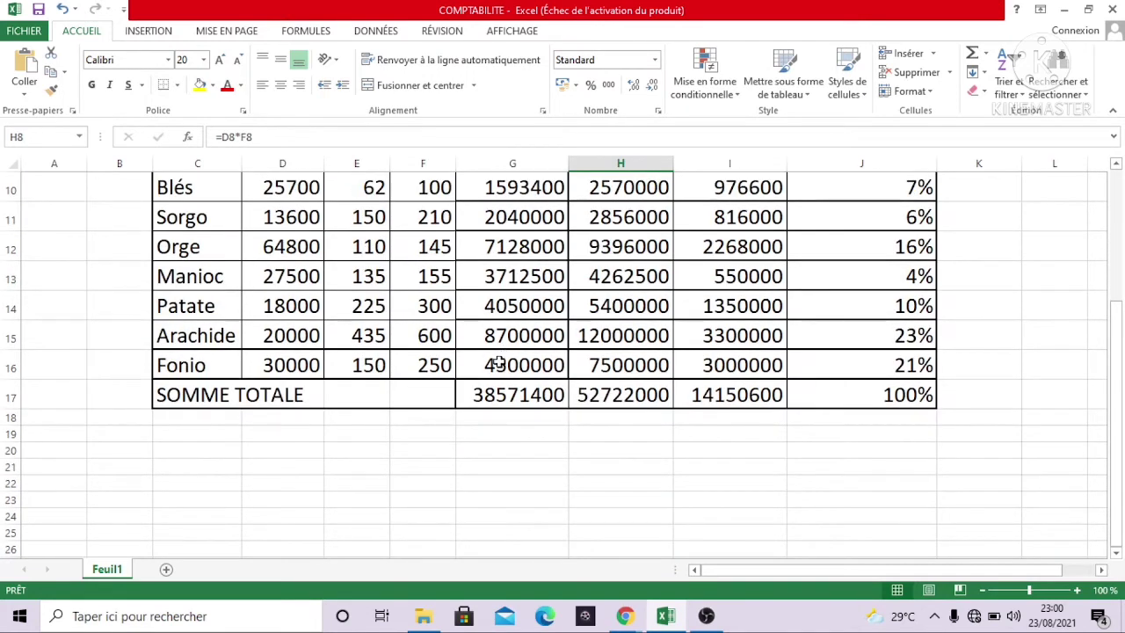
click(304, 448)
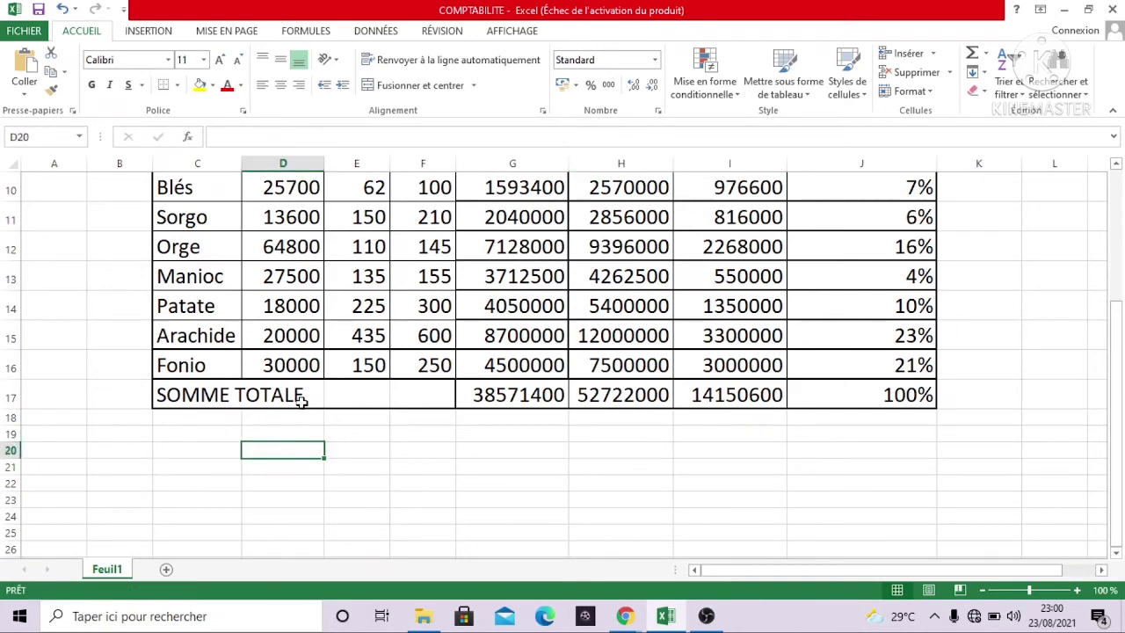
scroll(302, 398, up, 1)
scroll(302, 400, up, 1)
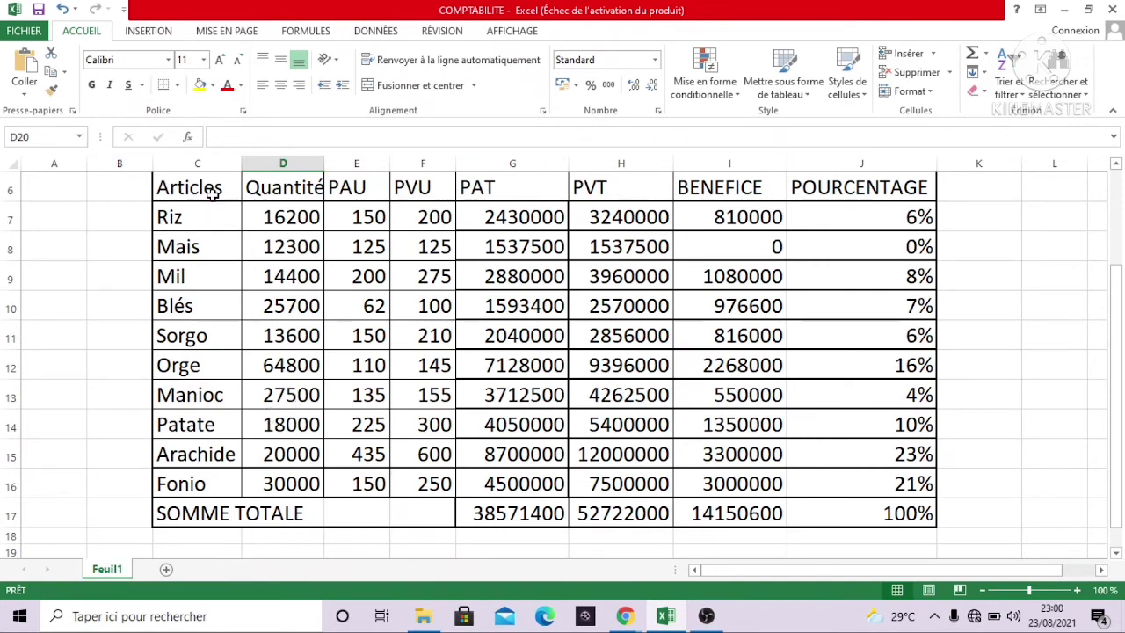
mouse_move(213, 194)
mouse_down()
mouse_move(852, 329)
mouse_move(887, 480)
mouse_move(898, 485)
mouse_up()
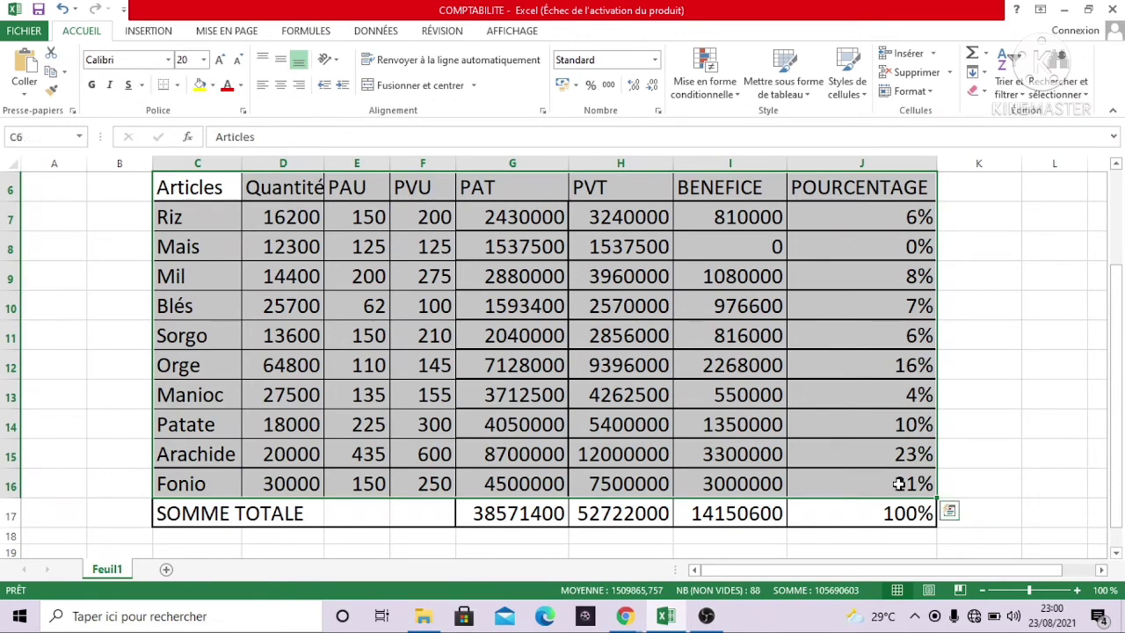
Step: Insert a Histogramme groupé (clustered column) chart from Graphiques recommandés
click(148, 35)
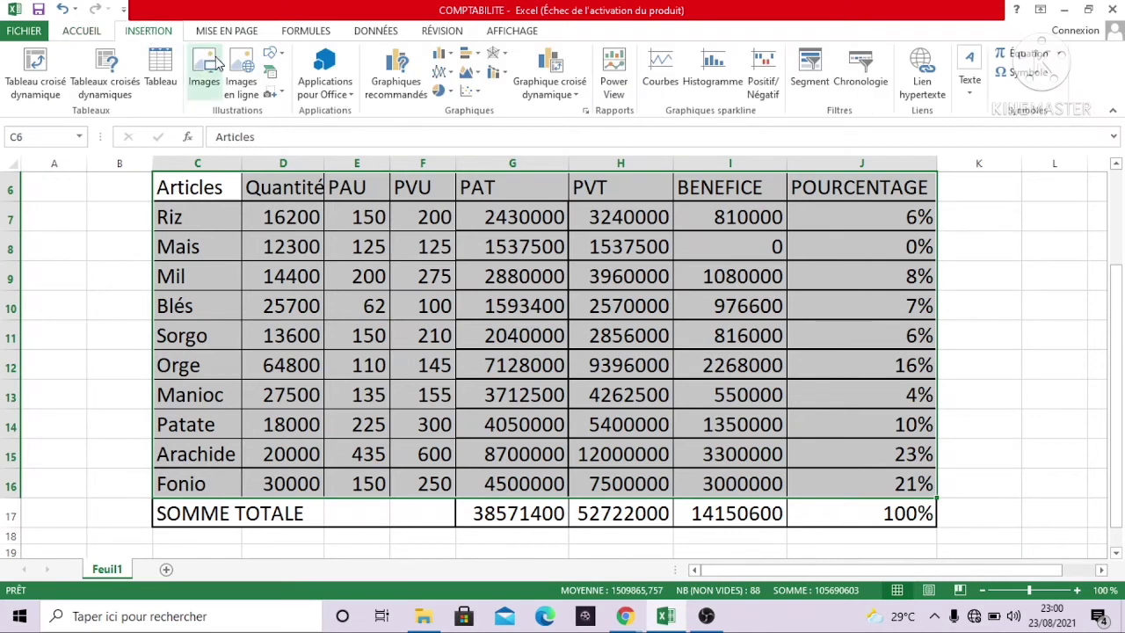
click(395, 88)
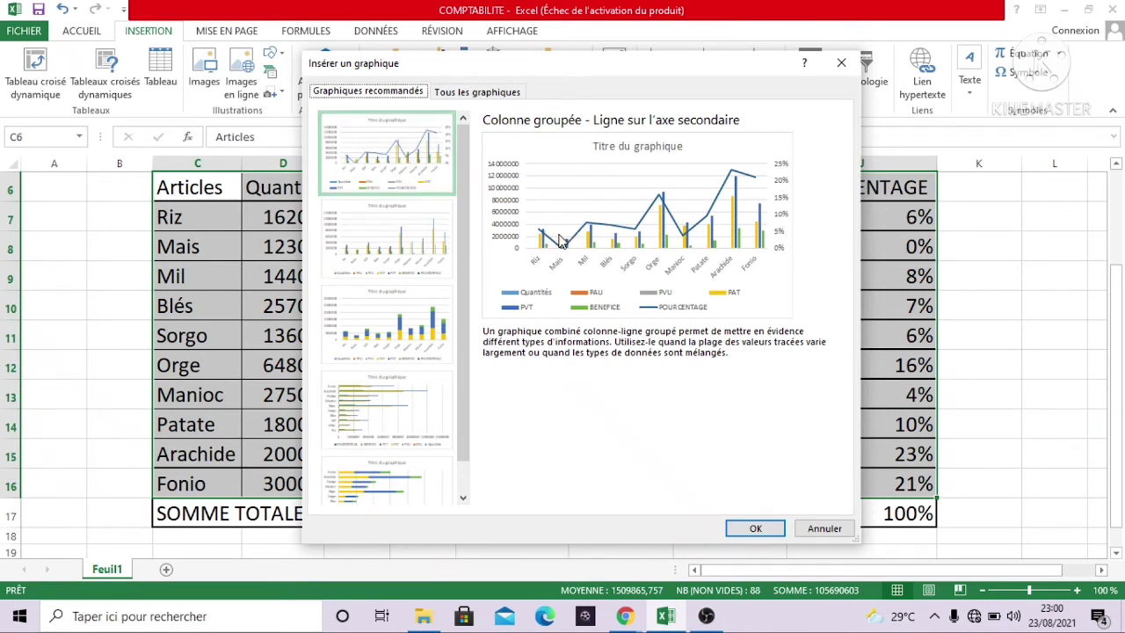
click(408, 253)
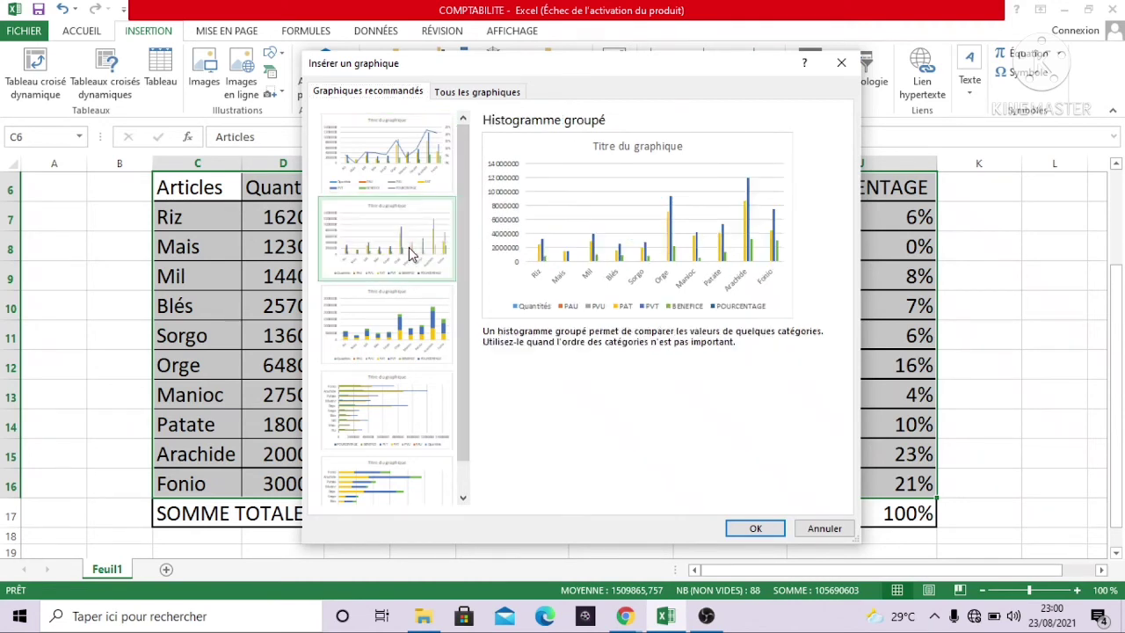
click(754, 531)
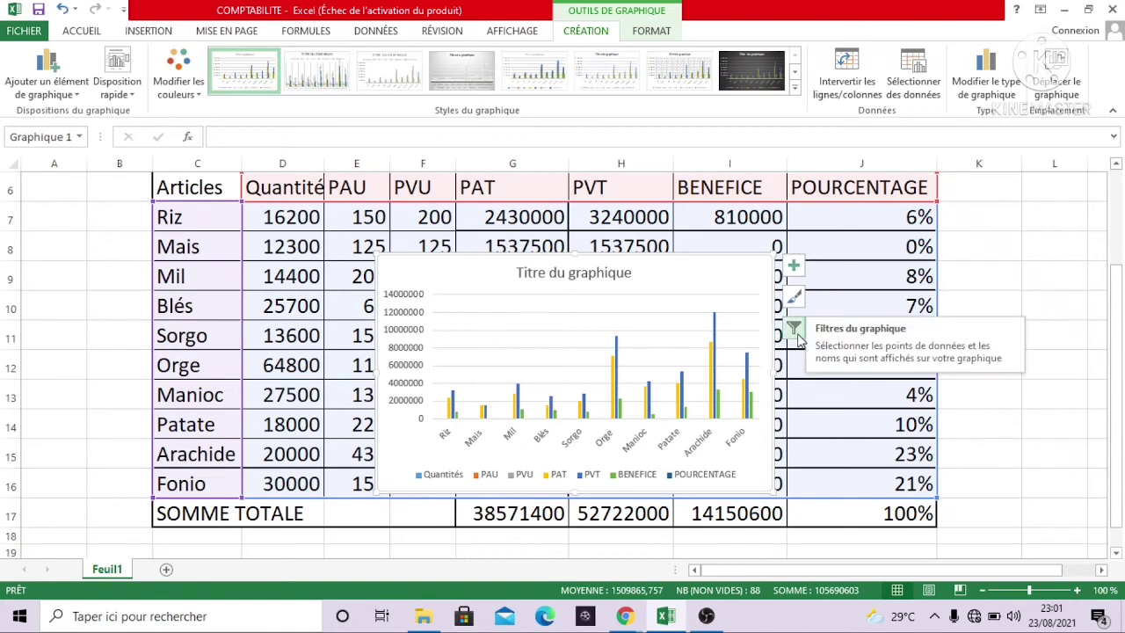
Step: Filter out Quantités, PAU, PVU, PAT, PVT and BENEFICE so the chart plots only POURCENTAGE
click(796, 331)
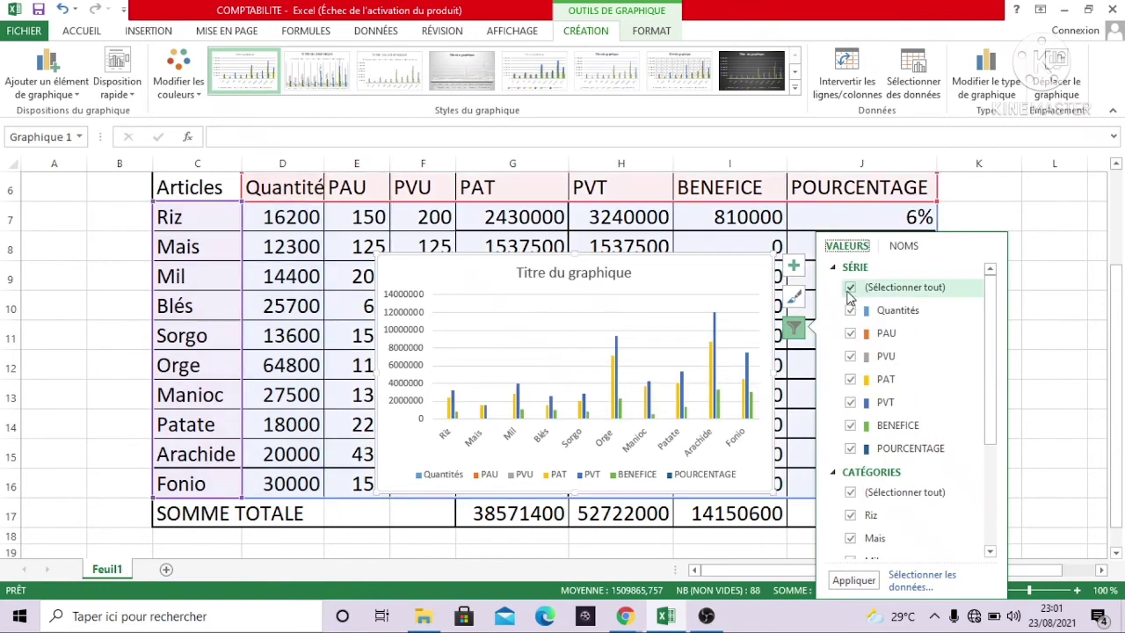
click(850, 290)
click(850, 290)
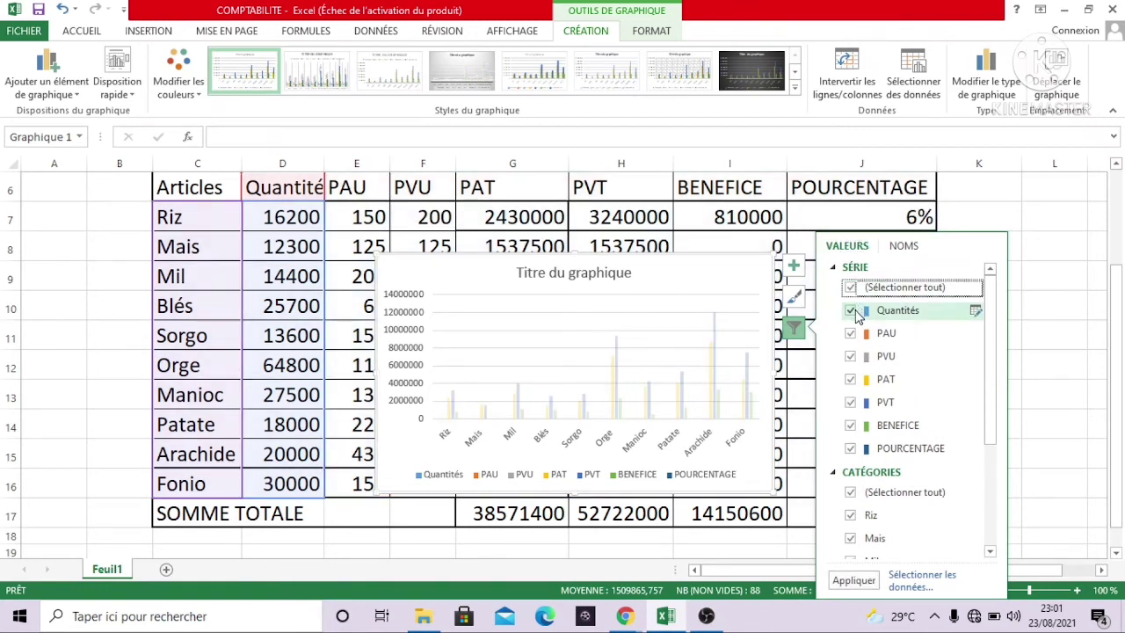
click(850, 310)
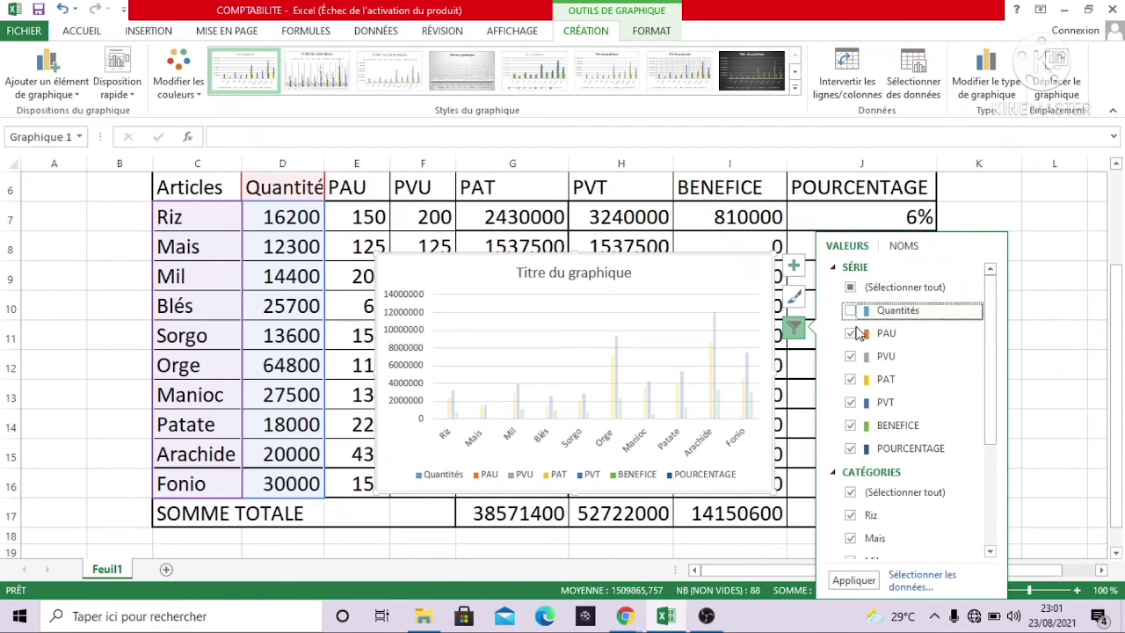
click(853, 335)
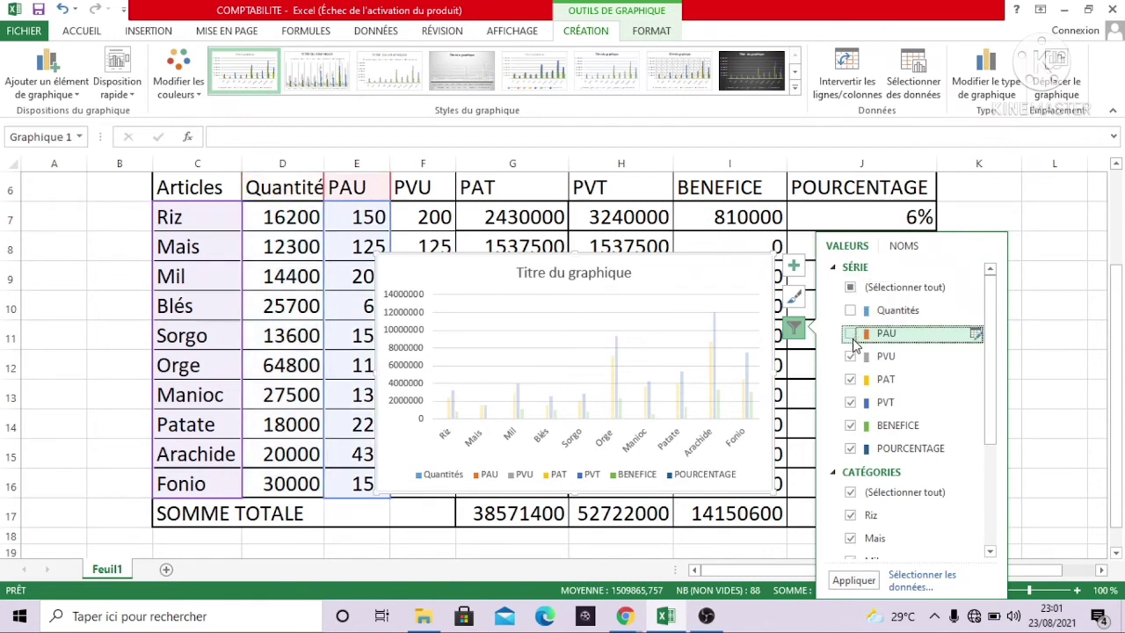
click(849, 356)
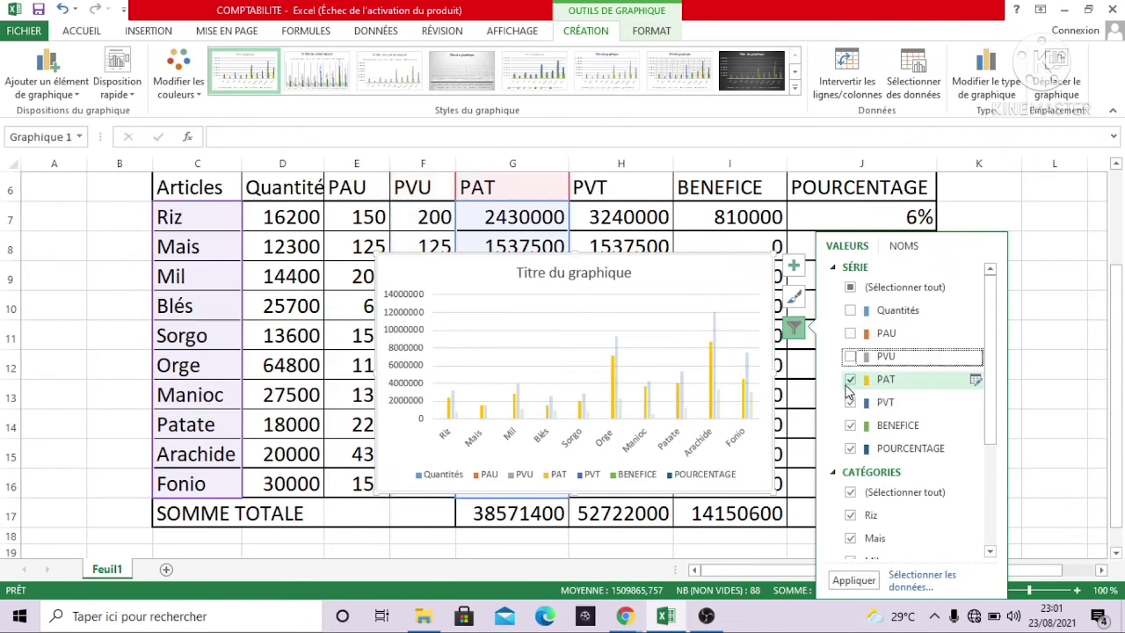
click(850, 381)
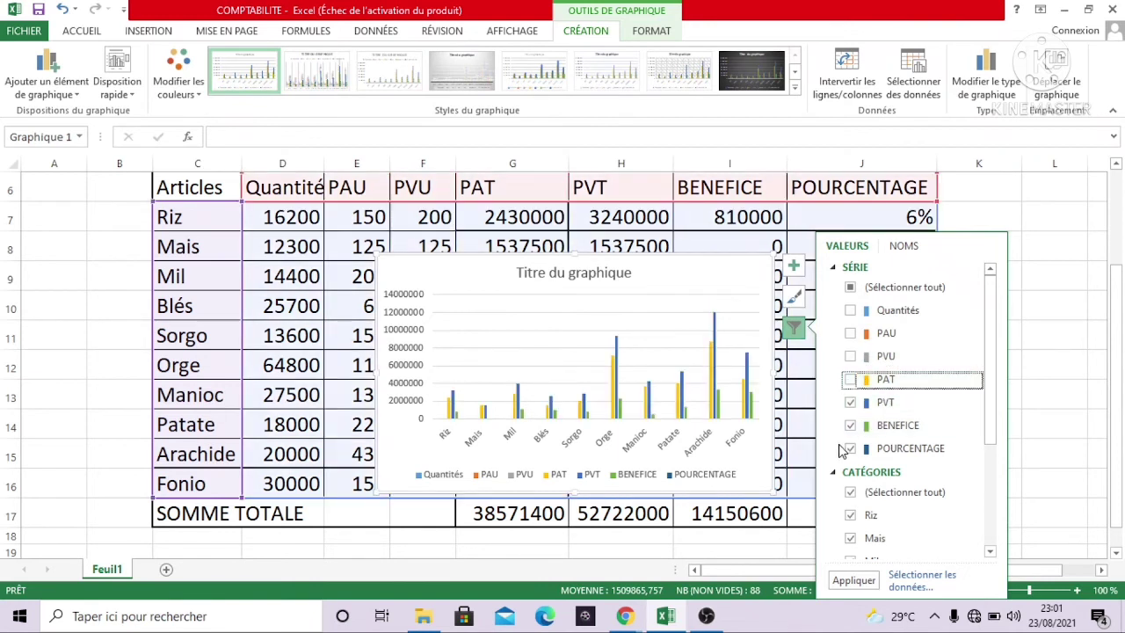
click(850, 402)
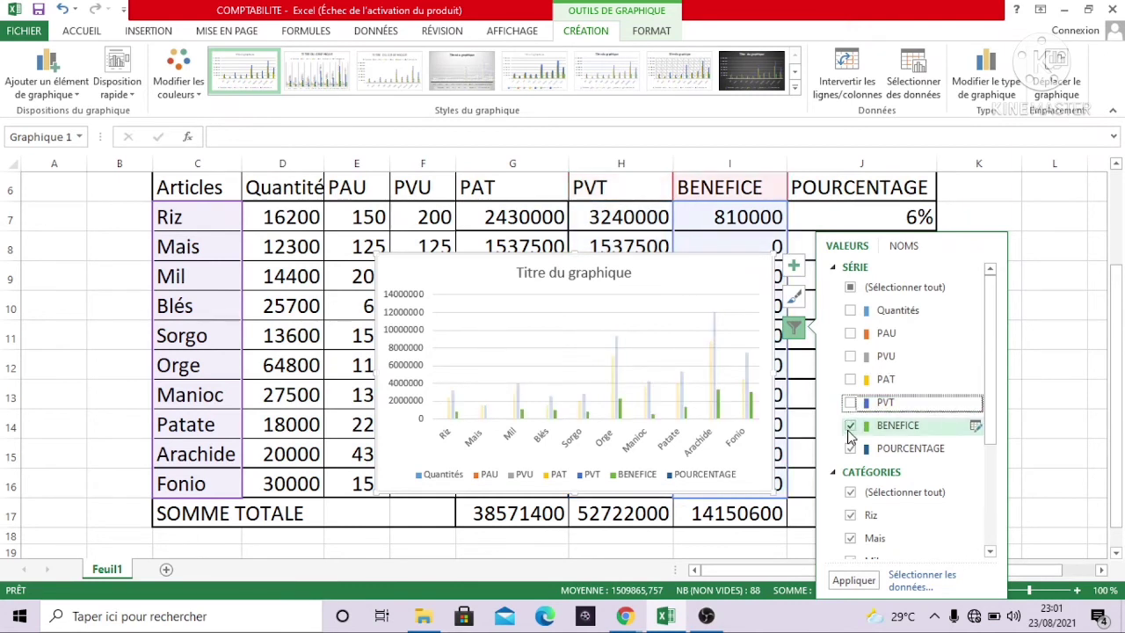
click(850, 427)
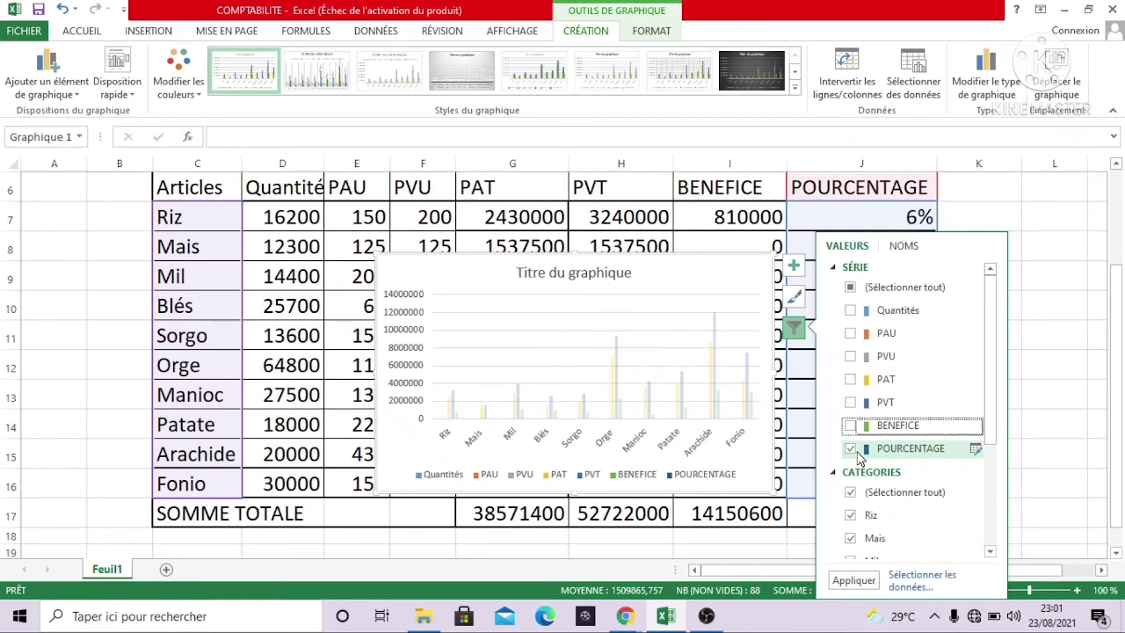
click(855, 581)
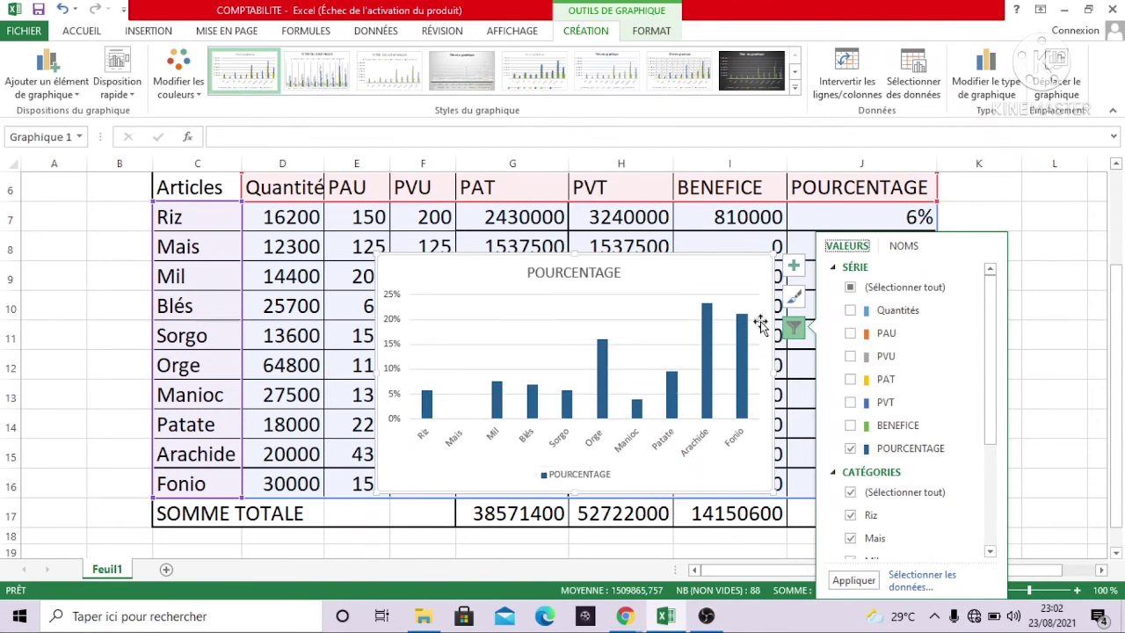
Step: Move the POURCENTAGE chart off the table to sit below the SOMME TOTALE row
click(645, 299)
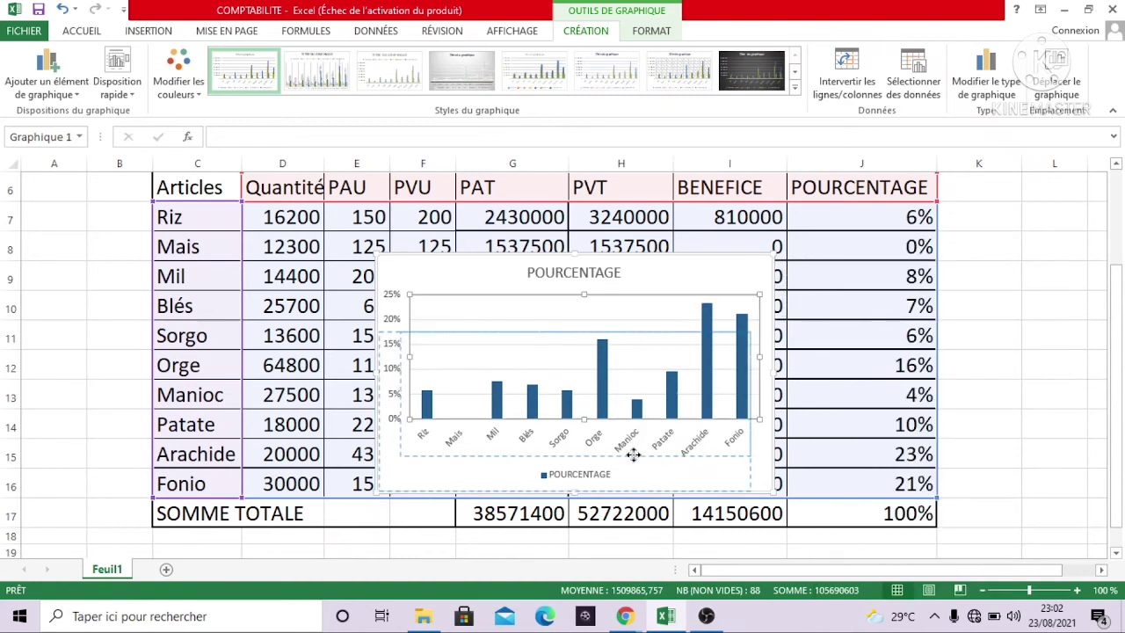
drag(631, 437, 630, 455)
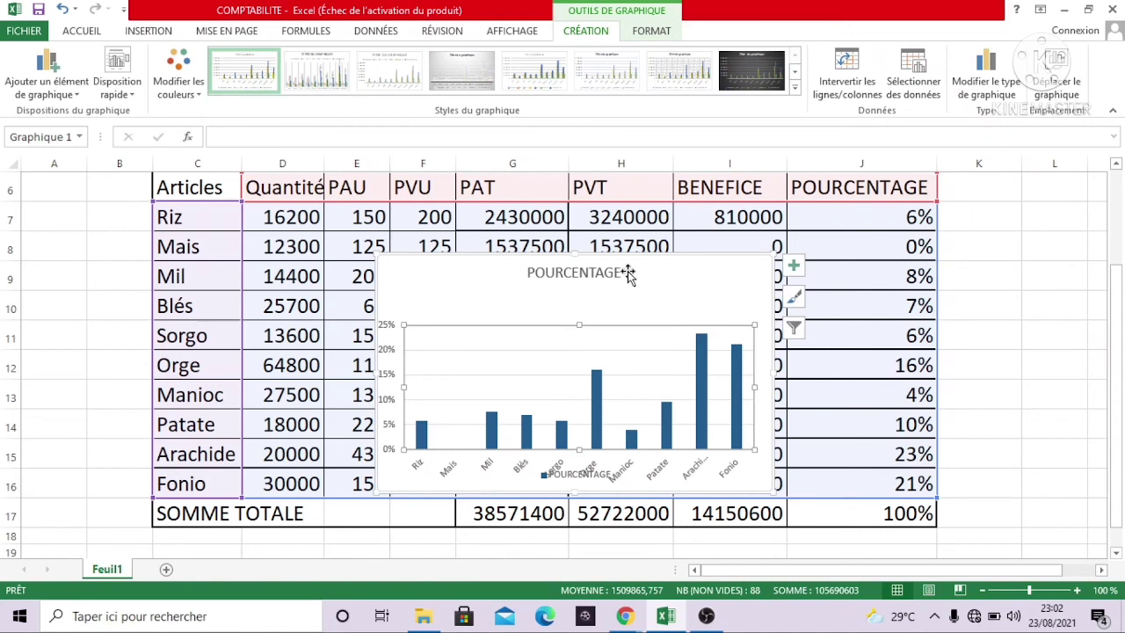
drag(627, 272, 587, 598)
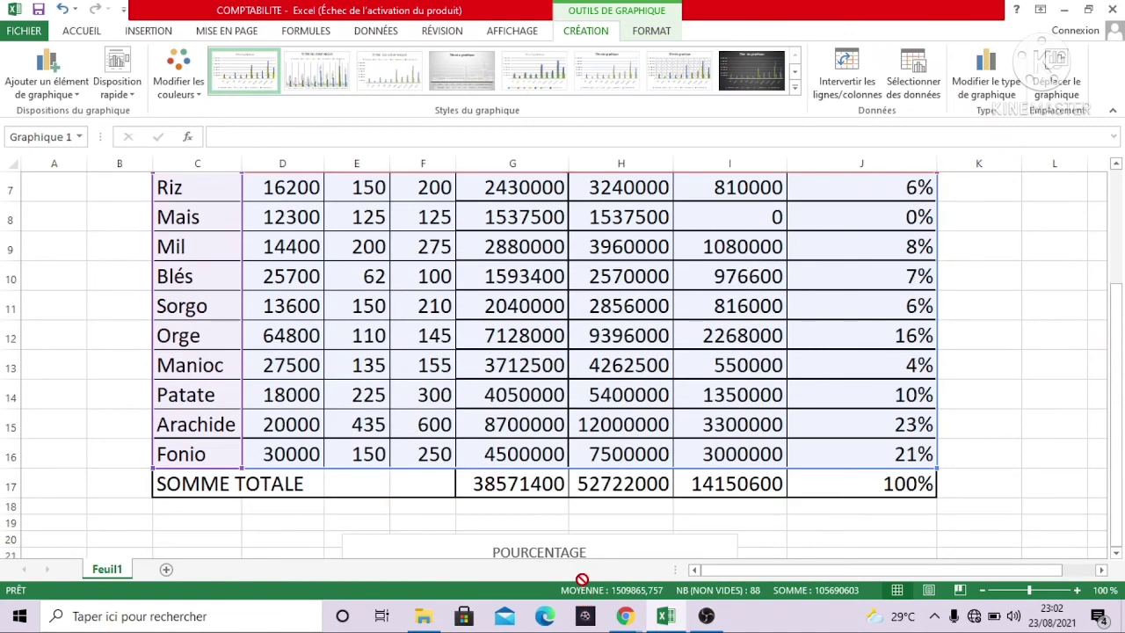
drag(586, 598, 535, 487)
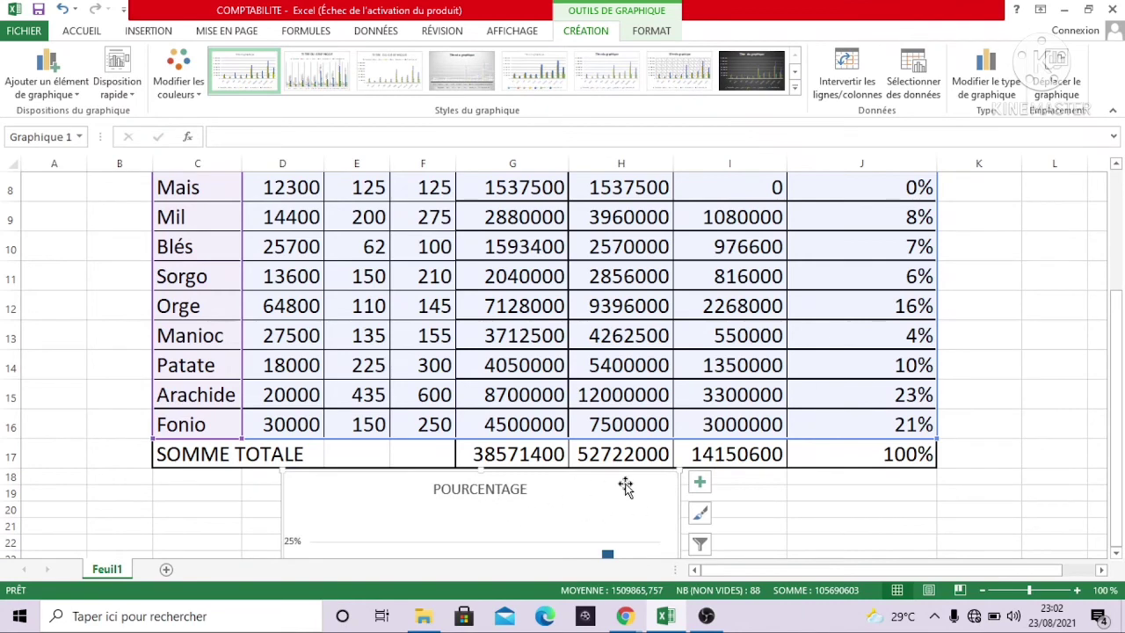
scroll(689, 464, down, 1)
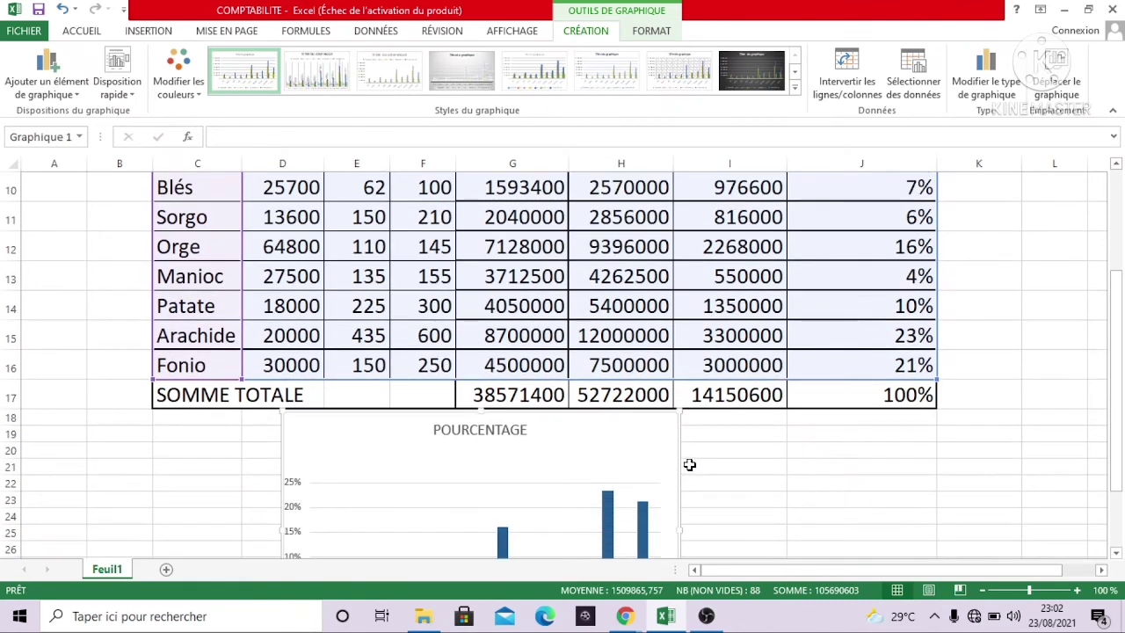
scroll(689, 464, down, 1)
scroll(443, 411, down, 1)
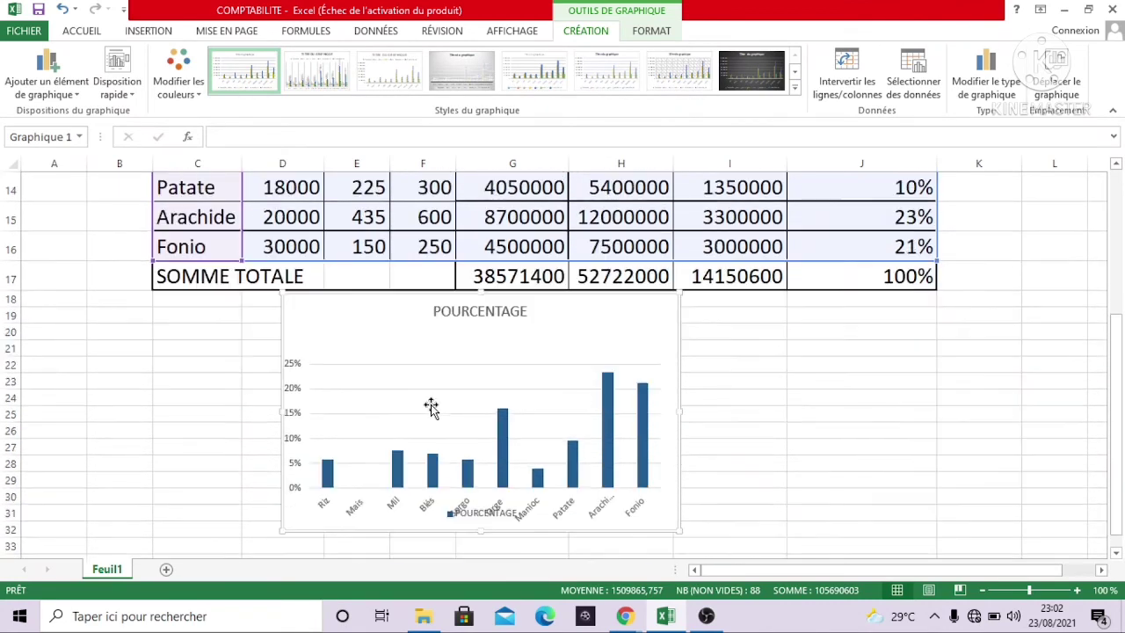
scroll(431, 407, down, 1)
click(465, 455)
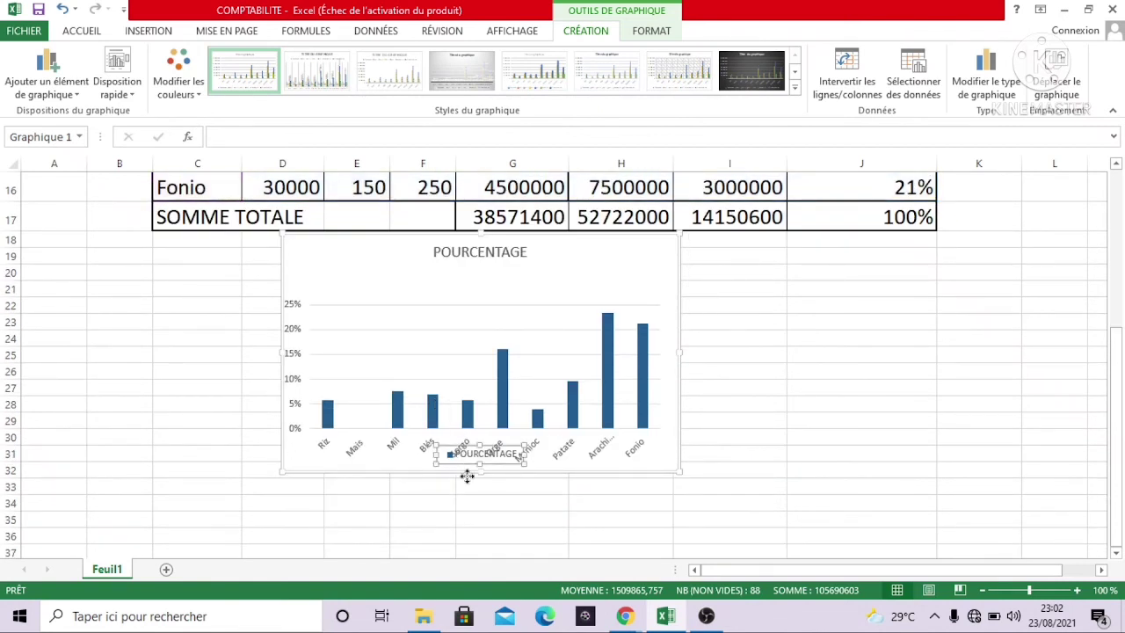
drag(483, 471, 493, 498)
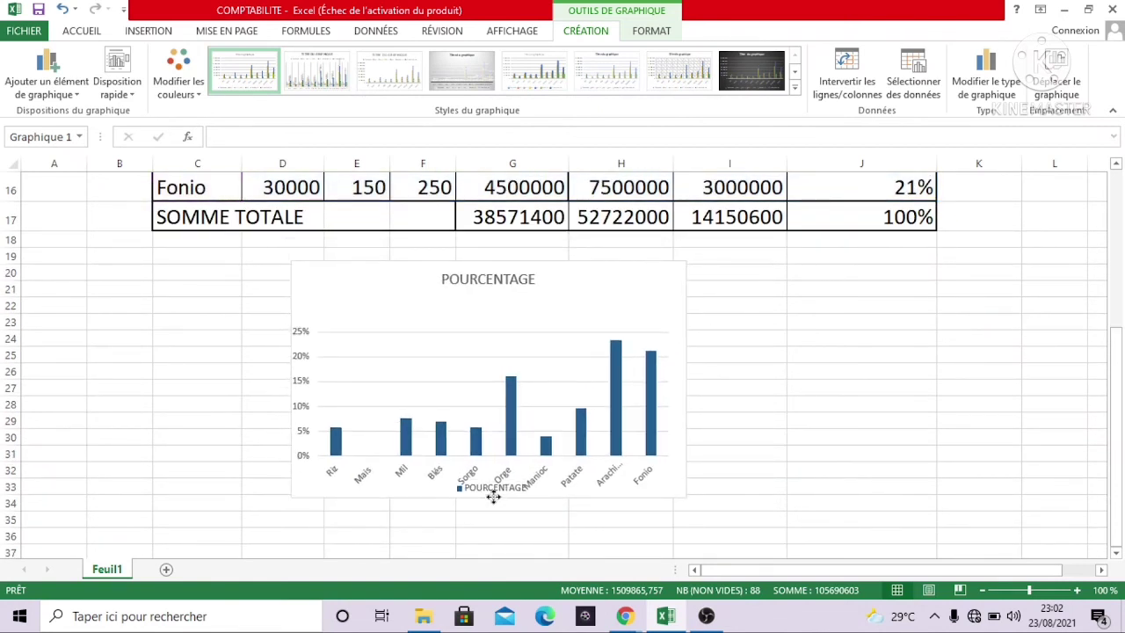
Step: Make the chart taller and wider on both sides so crop names lie horizontal, then shift it lower
click(494, 496)
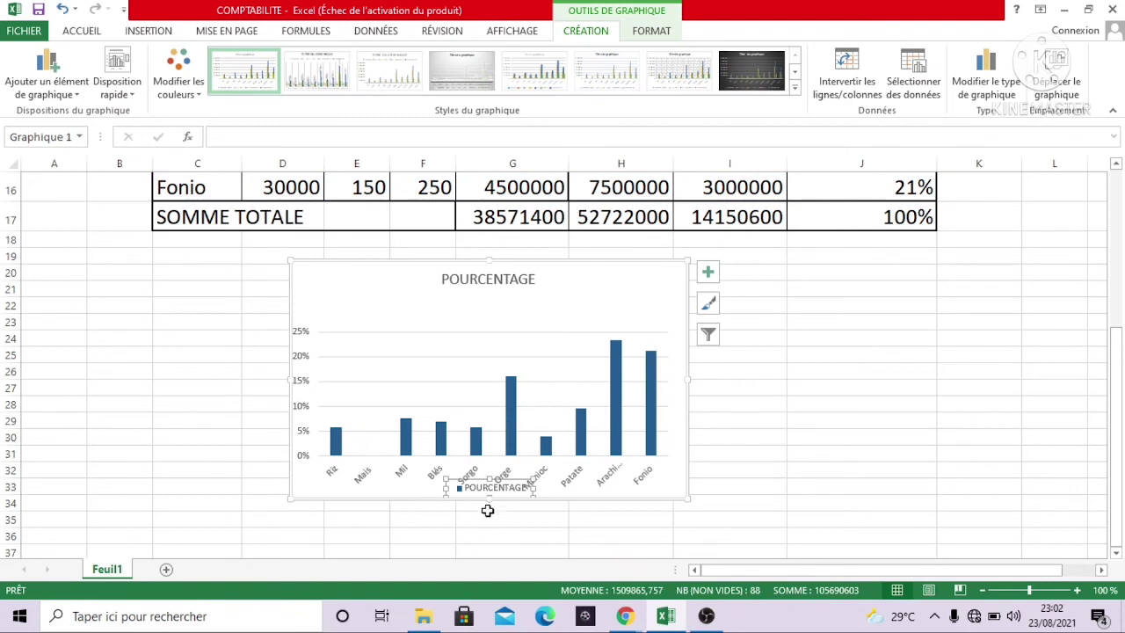
drag(489, 501, 488, 537)
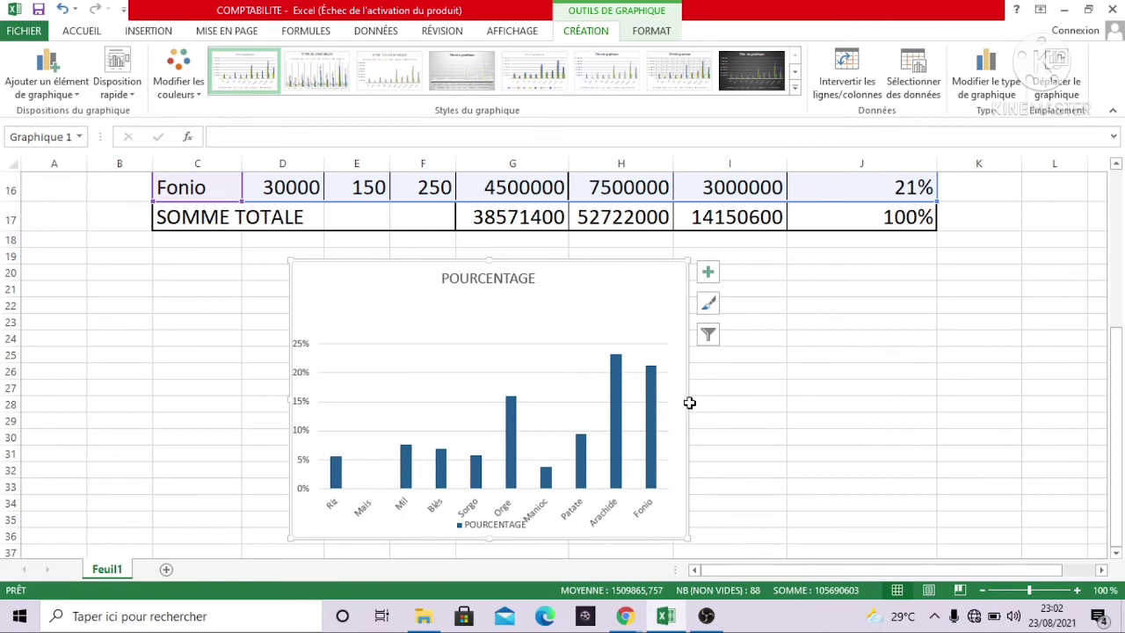
drag(686, 400, 758, 400)
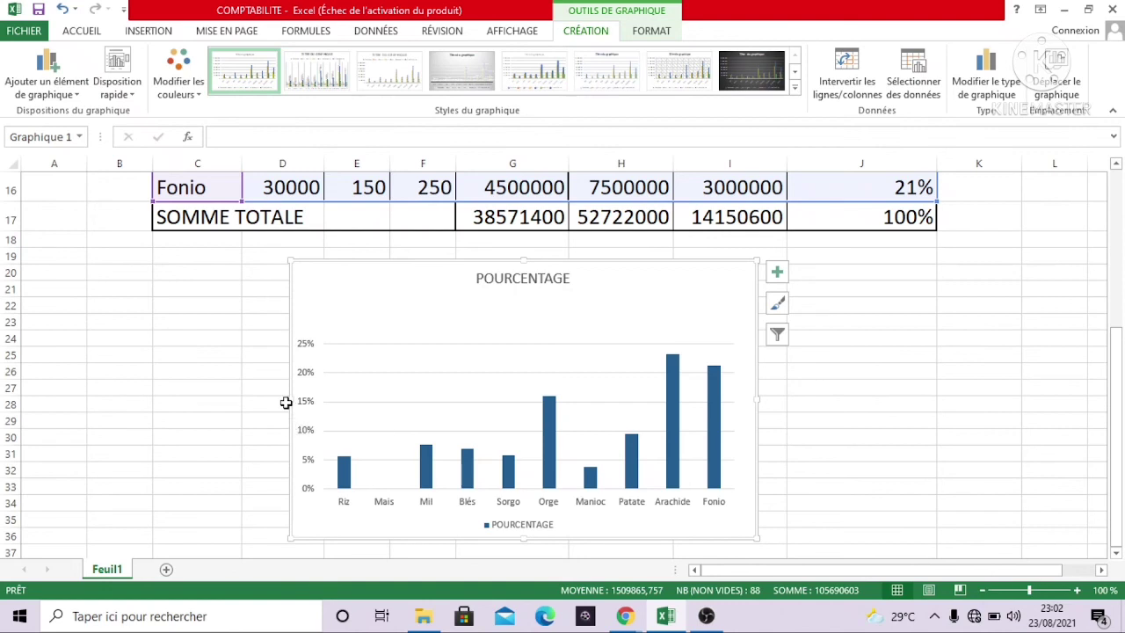
drag(285, 402, 244, 401)
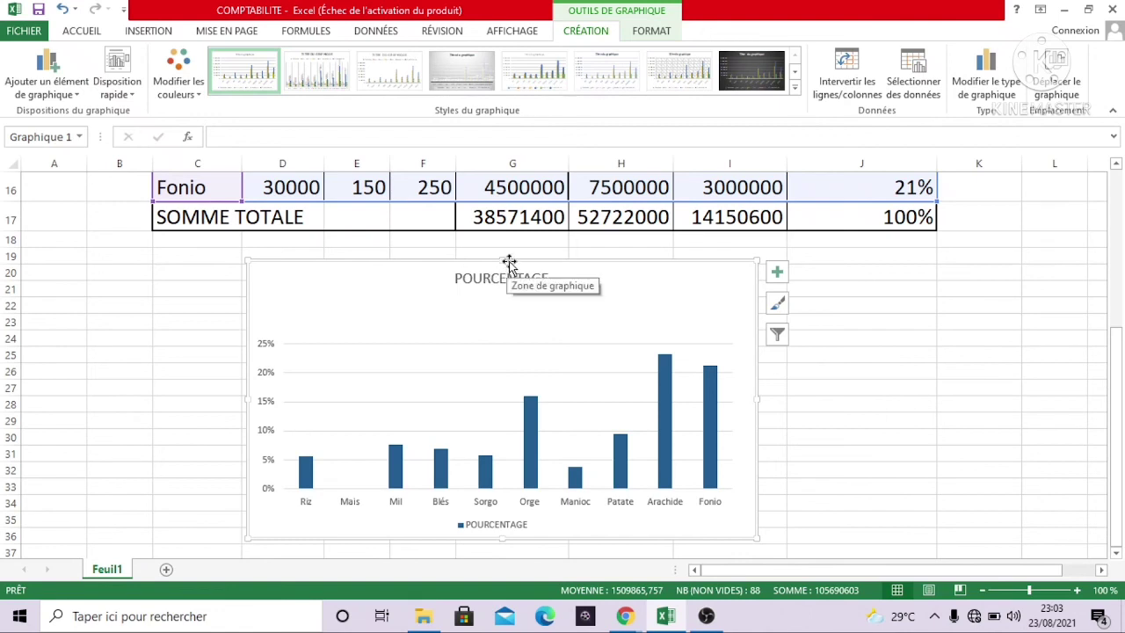
drag(506, 268, 518, 303)
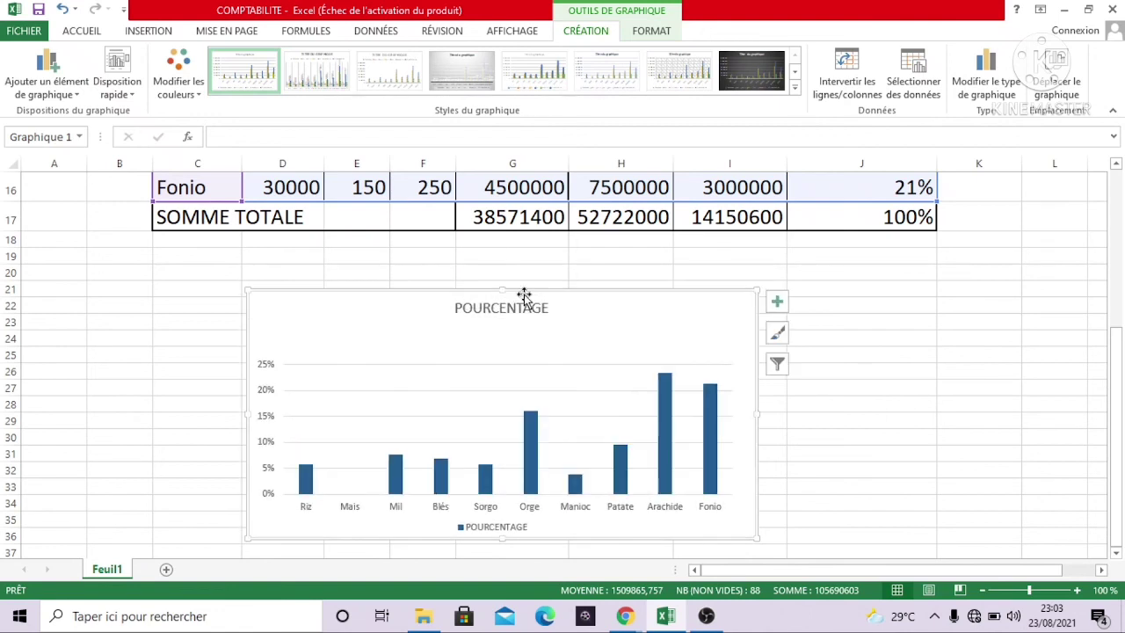